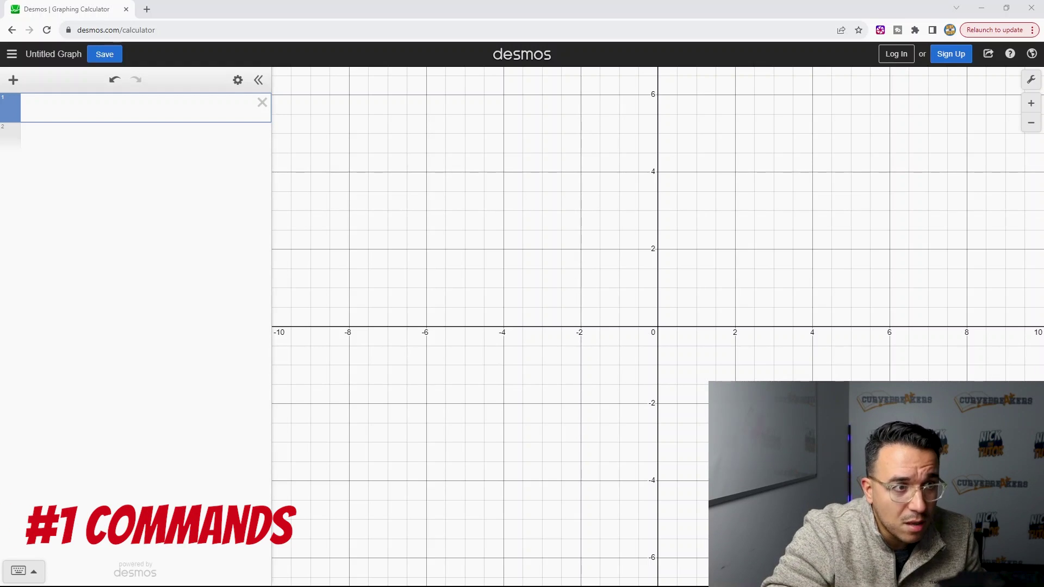
# Try the sqrt and cbrt functions in line 1, then enter x^2 to graph the parabola
pyautogui.click(79, 110)
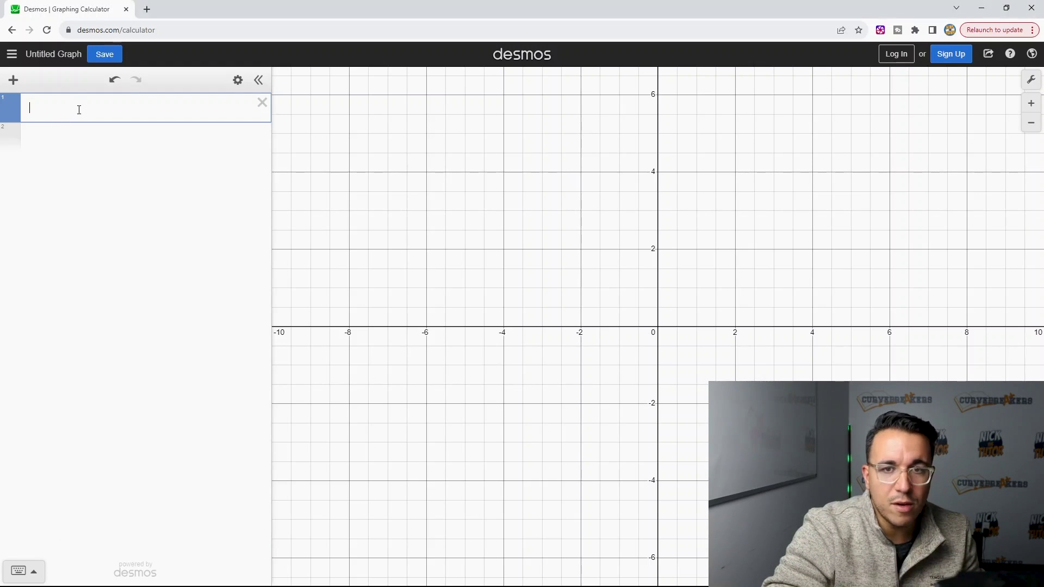
pyautogui.write('sqrt')
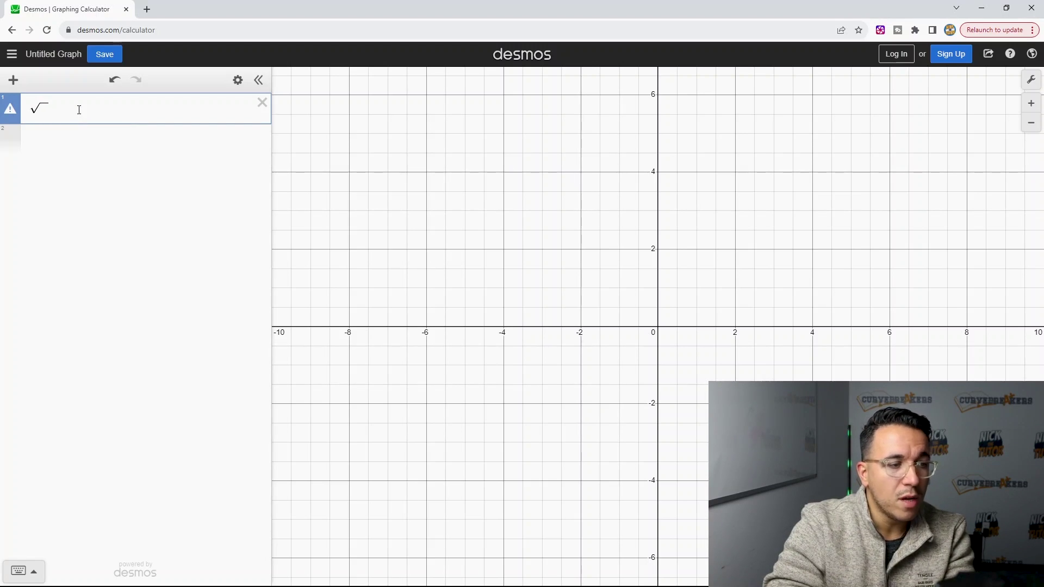
pyautogui.press('BackSpace')
pyautogui.write('cbrt')
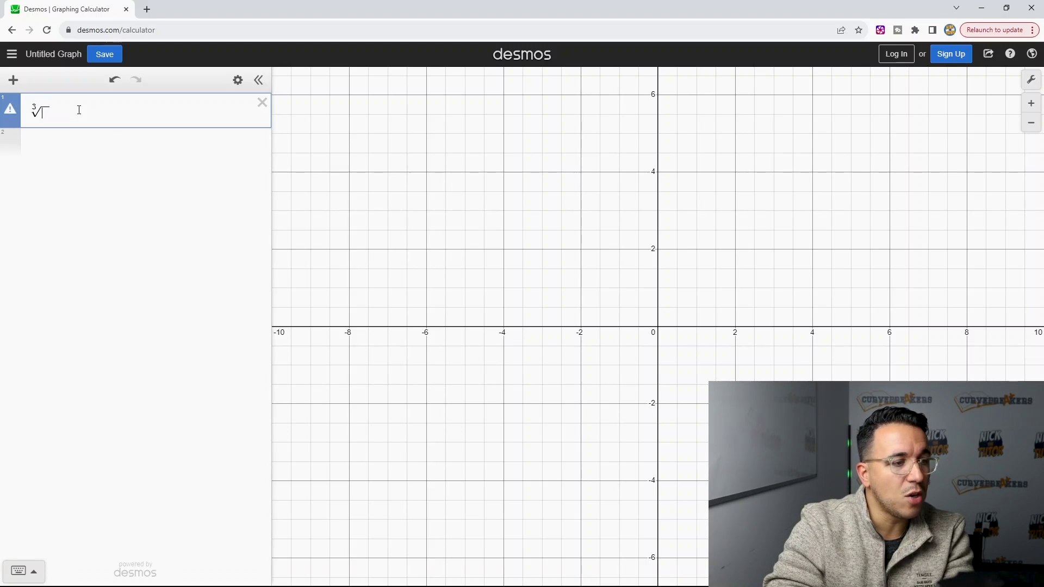
pyautogui.press('BackSpace')
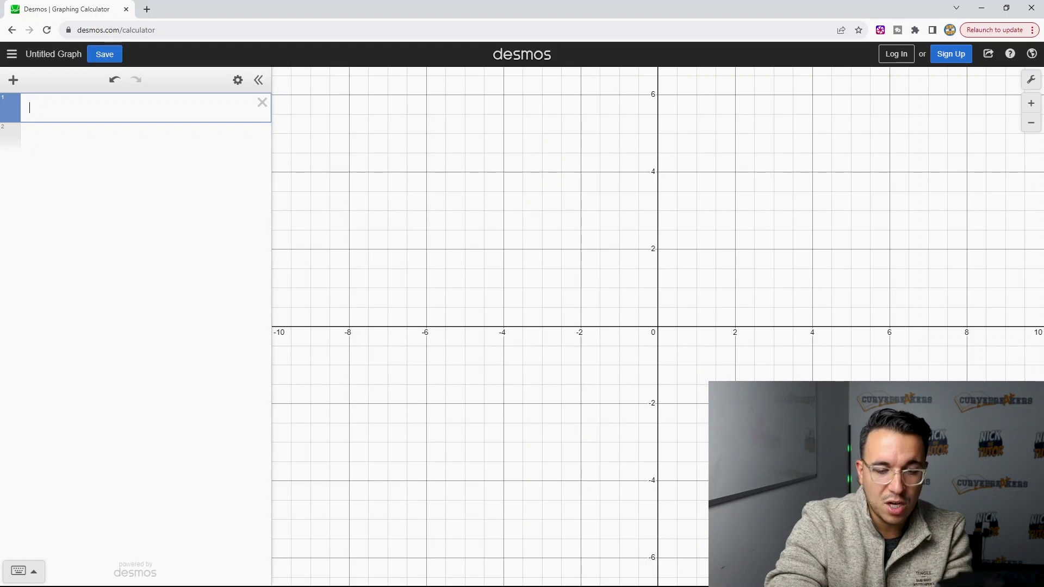
pyautogui.write('x')
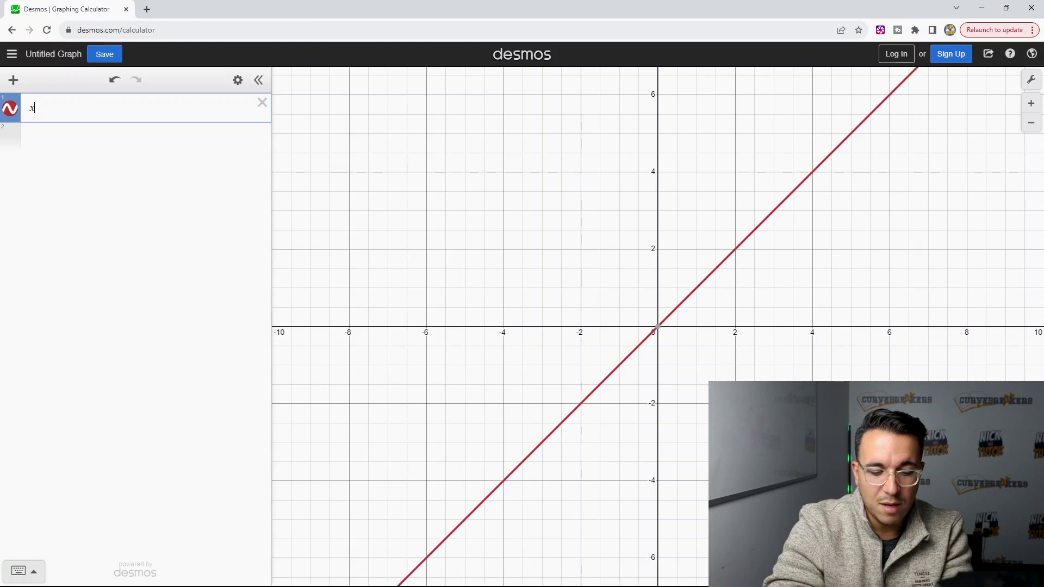
pyautogui.write('^')
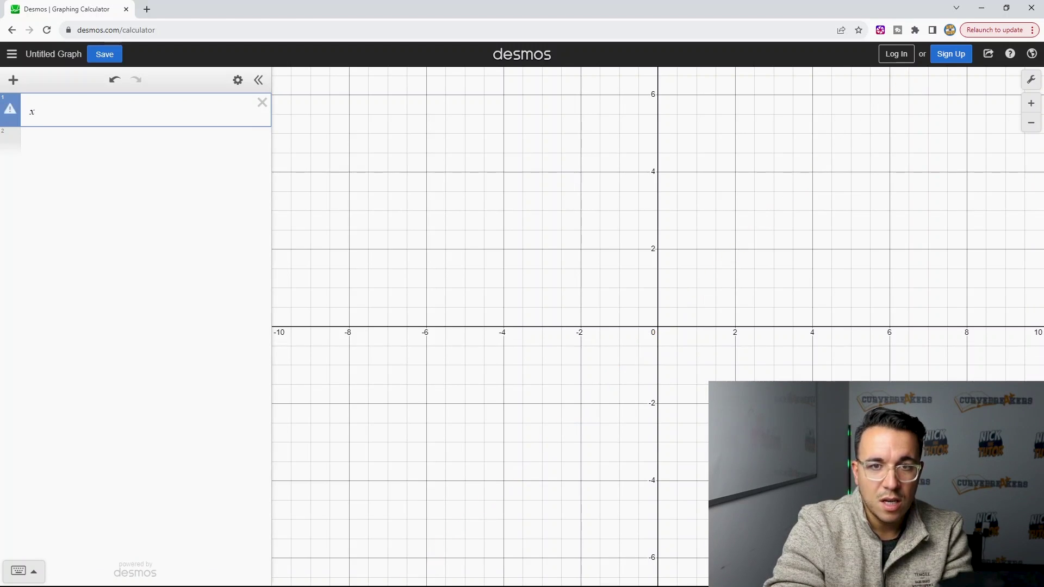
pyautogui.write('2')
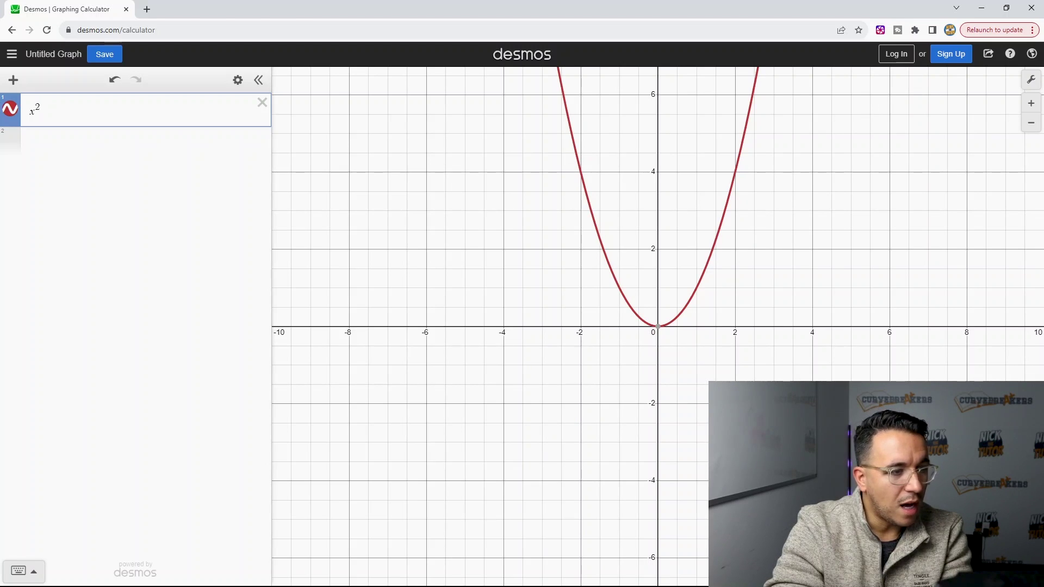
# Replace x² with sin(30), then the constant e, then log, clearing each in turn
pyautogui.press('BackSpace')
pyautogui.press('BackSpace')
pyautogui.press('BackSpace')
pyautogui.write('si')
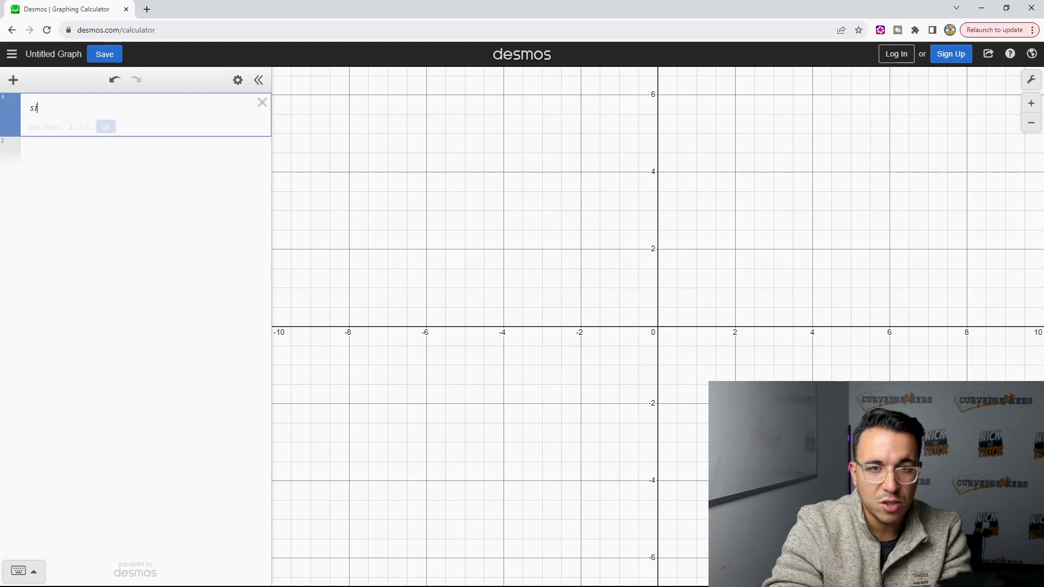
pyautogui.write('n')
pyautogui.write('(30')
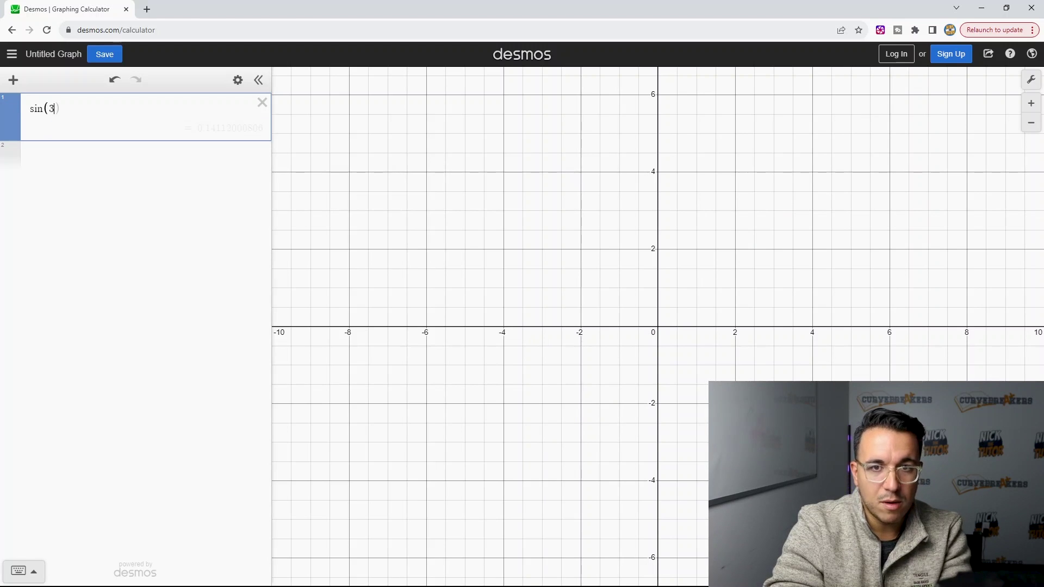
pyautogui.write(')')
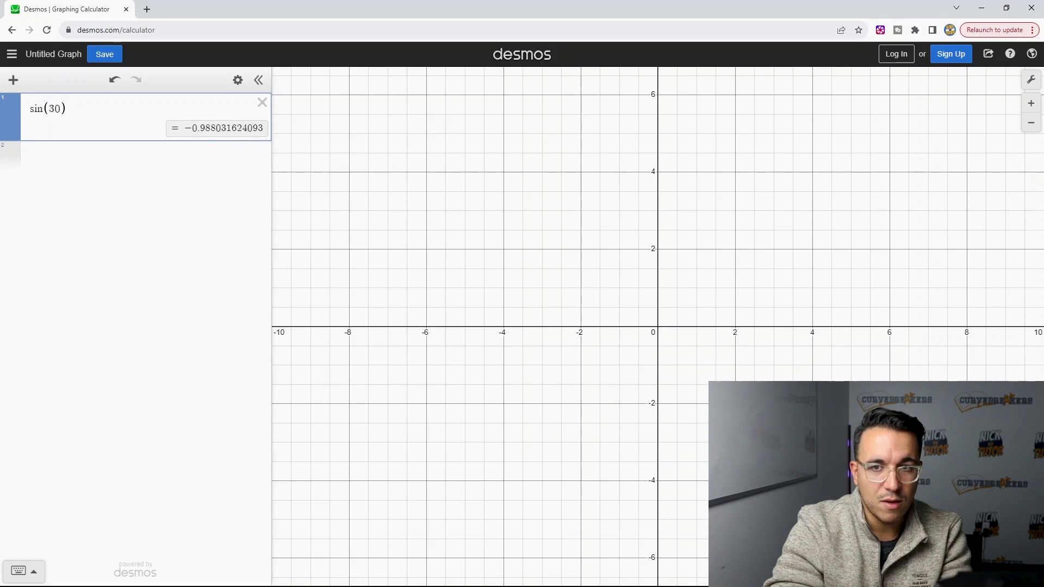
pyautogui.press('BackSpace')
pyautogui.press('BackSpace')
pyautogui.press('BackSpace')
pyautogui.press('BackSpace')
pyautogui.press('BackSpace')
pyautogui.press('BackSpace')
pyautogui.press('BackSpace')
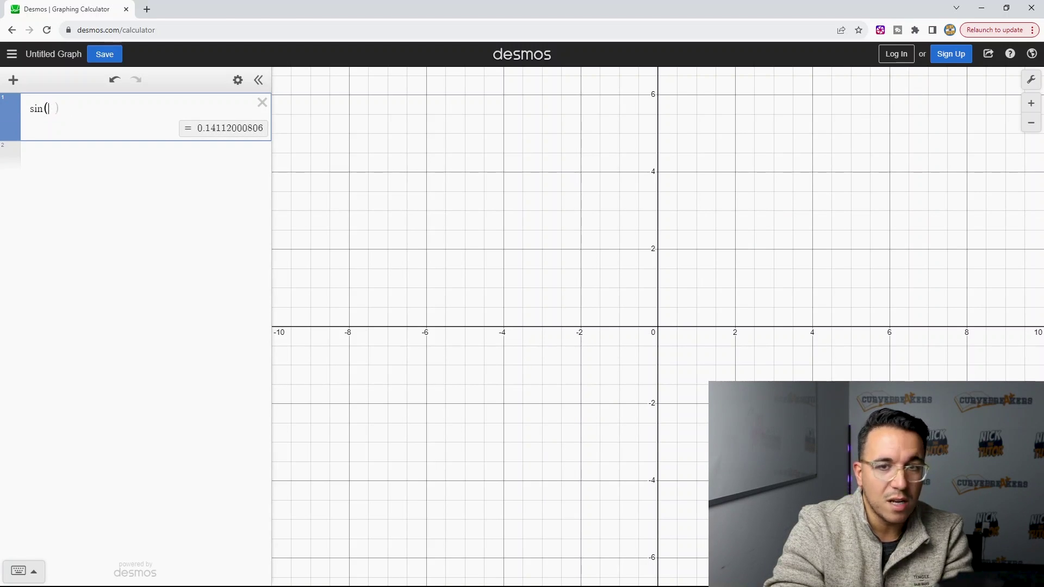
pyautogui.write('e')
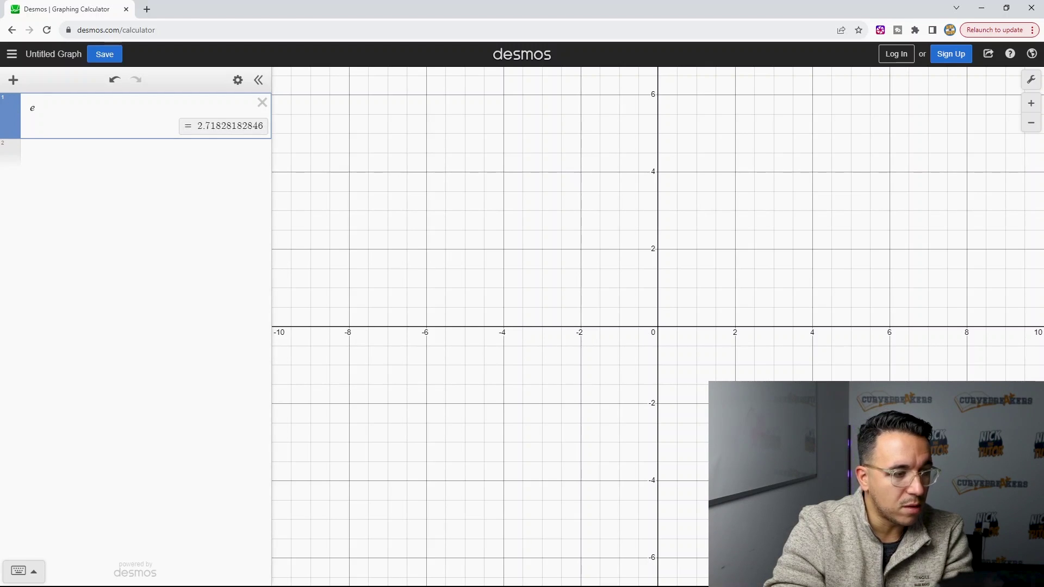
pyautogui.press('BackSpace')
pyautogui.write('log')
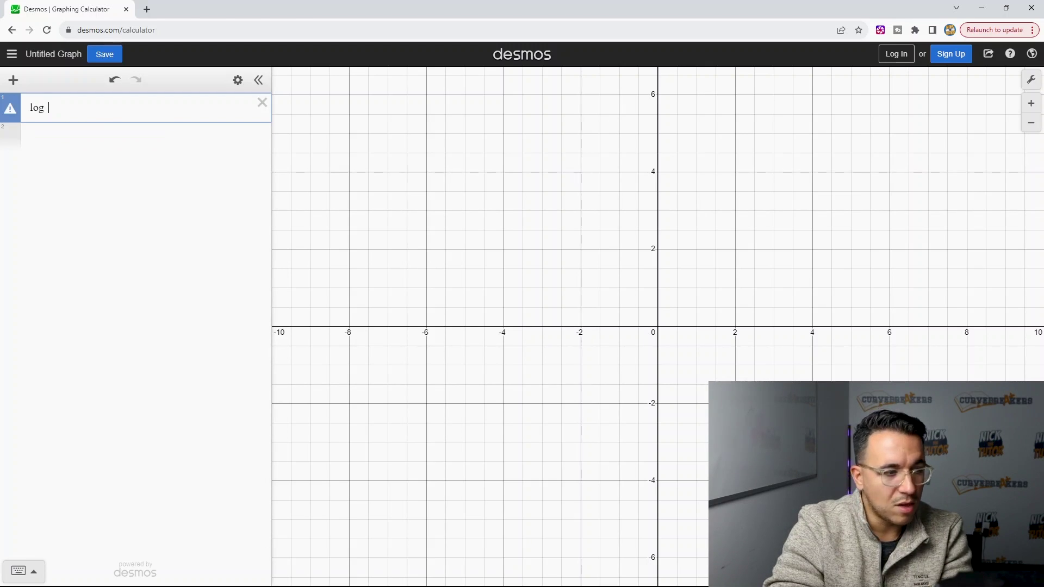
pyautogui.press('BackSpace')
pyautogui.press('BackSpace')
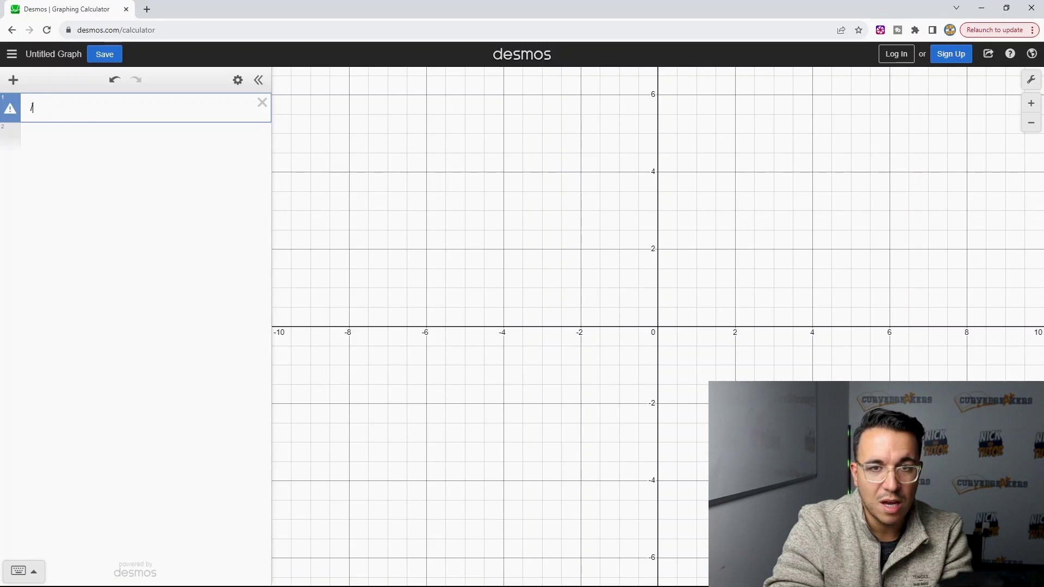
# Try ln and π, then enter abs(-4), which evaluates to 4
pyautogui.write('n')
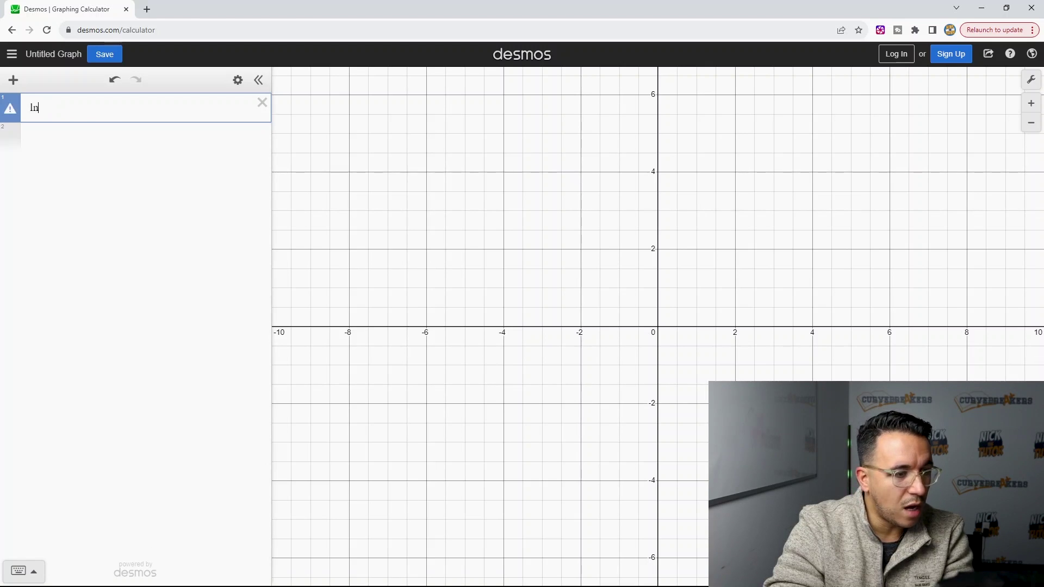
pyautogui.press('BackSpace')
pyautogui.press('BackSpace')
pyautogui.write('pi')
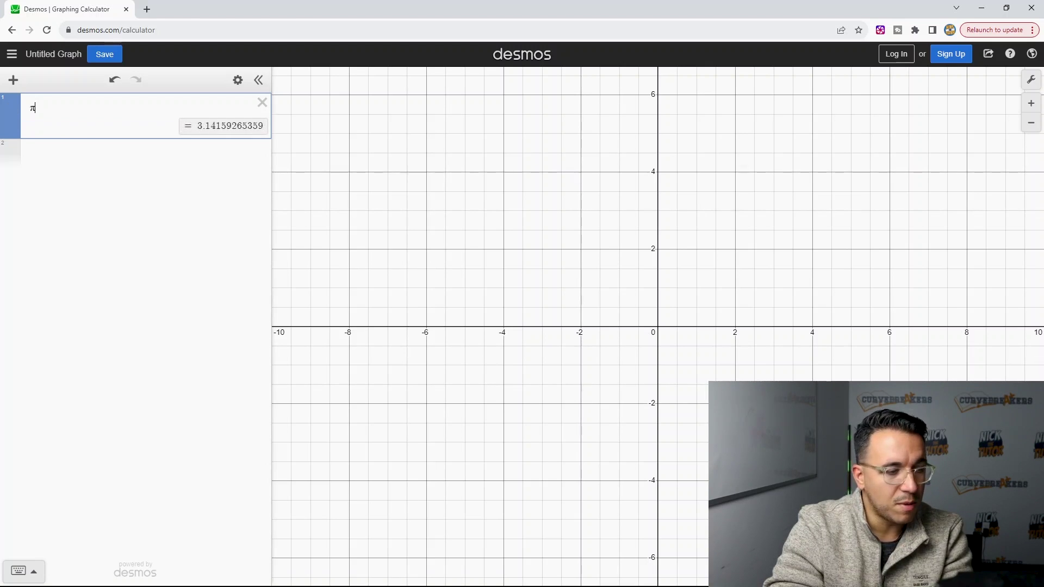
pyautogui.press('BackSpace')
pyautogui.write('abs')
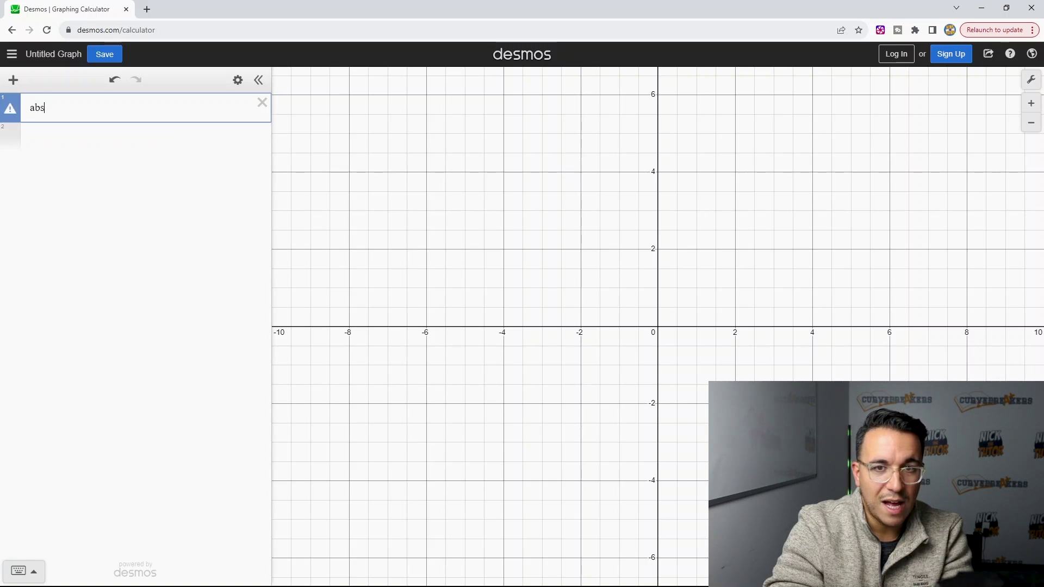
pyautogui.write('(')
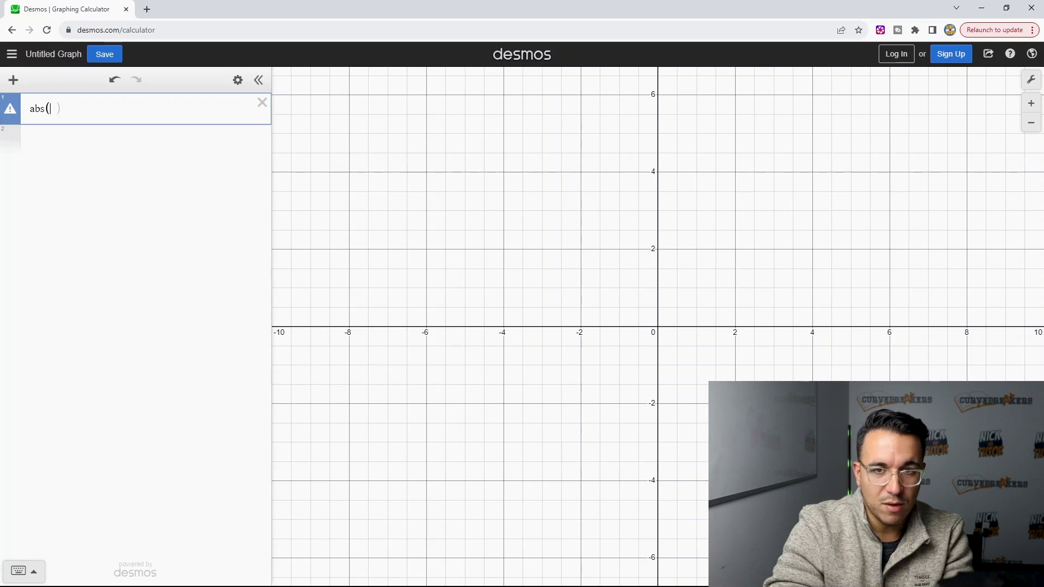
pyautogui.write('-4')
# Complete the abs(−4) entry, then select and delete it so line 1 is blank
pyautogui.press('Right')
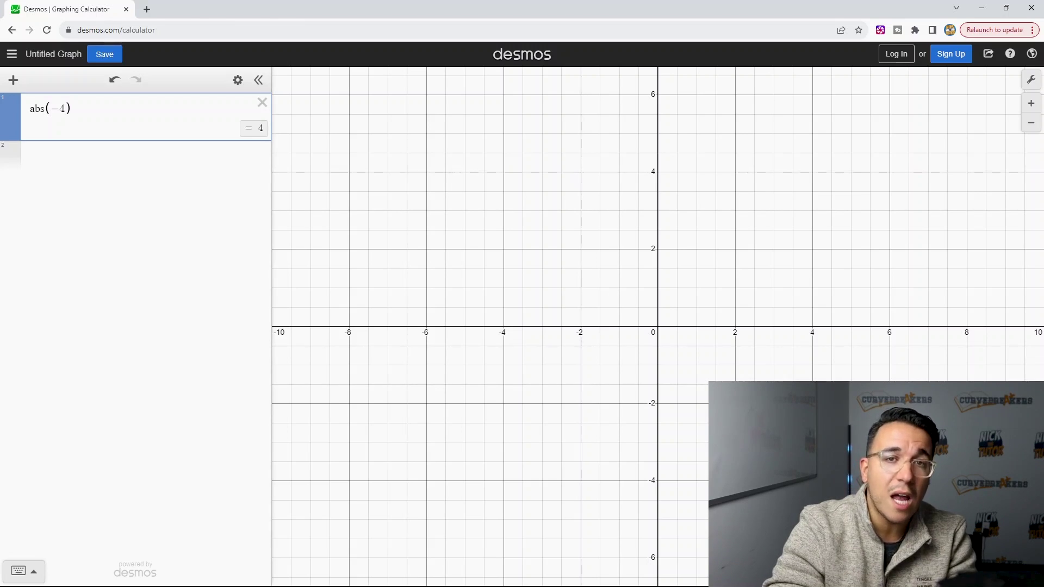
pyautogui.hotkey('ctrl', 'a')
pyautogui.press('BackSpace')
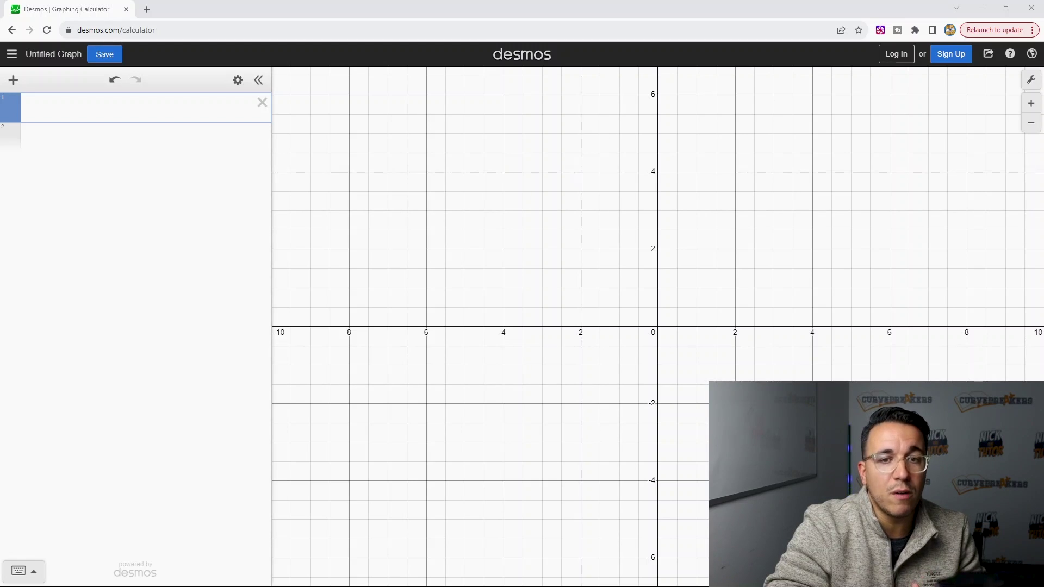
# Paste the quadratic x² + 3x + 7 and view its vertex at (−1.5, 4.75)
pyautogui.write('x^2+3x+7')
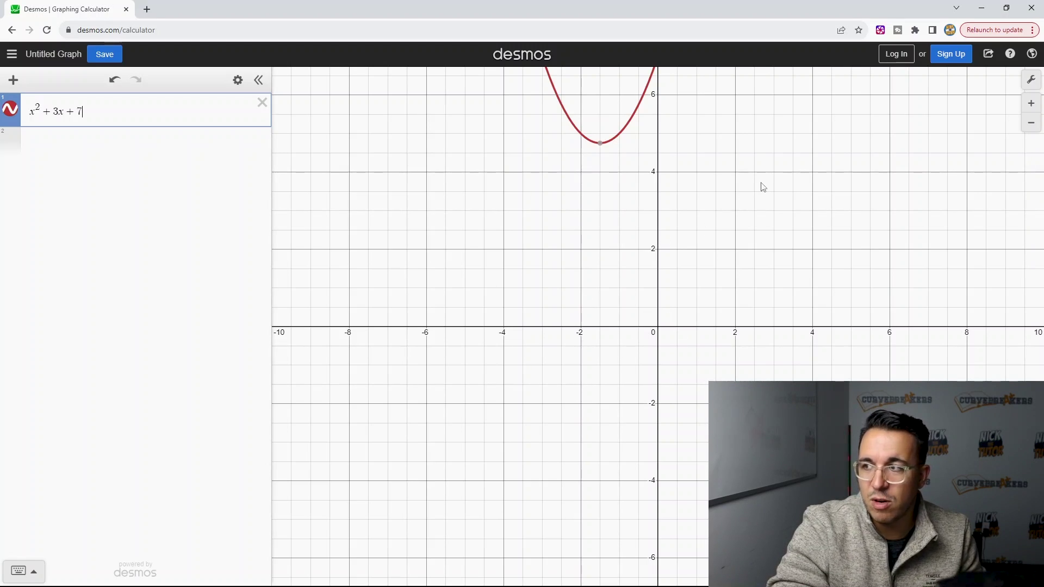
pyautogui.moveTo(757, 187); pyautogui.dragTo(746, 391)
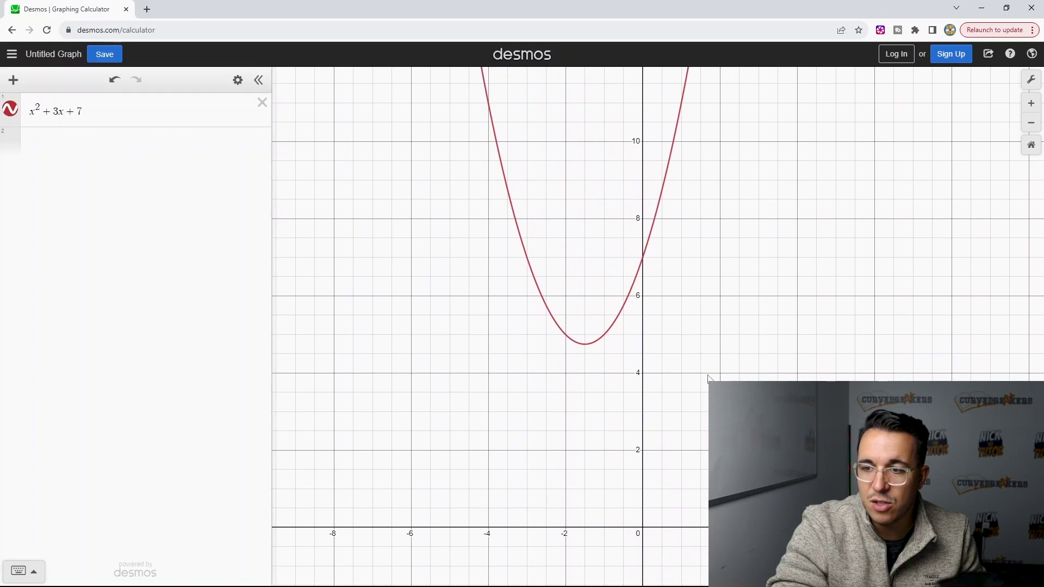
pyautogui.click(591, 348)
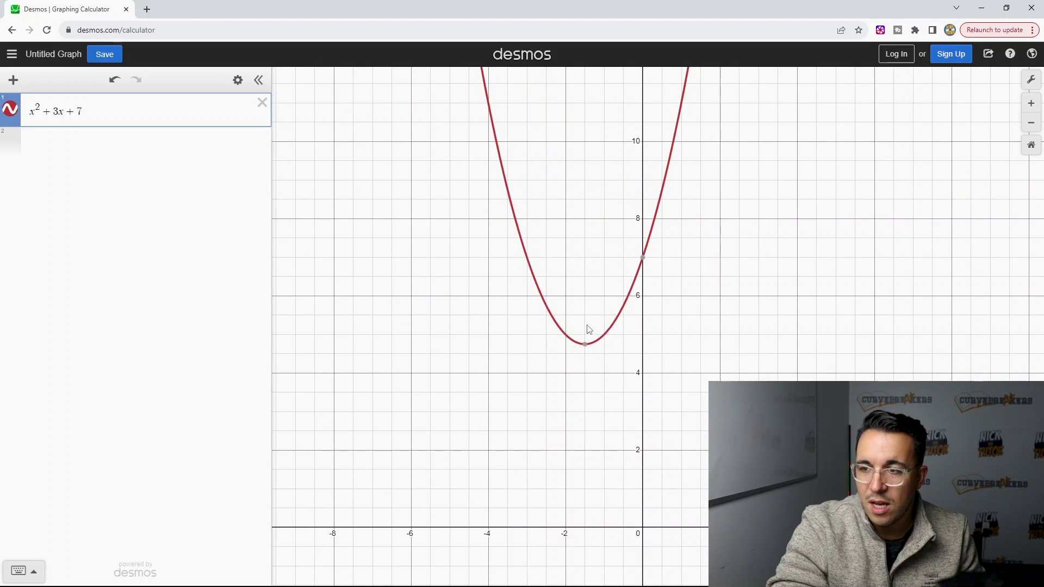
pyautogui.click(586, 346)
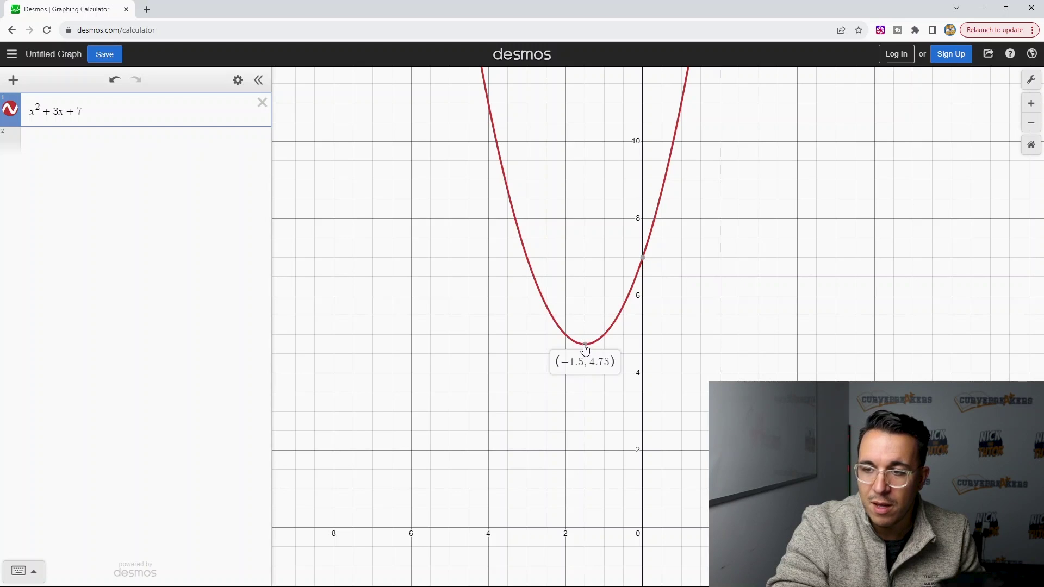
pyautogui.moveTo(644, 263)
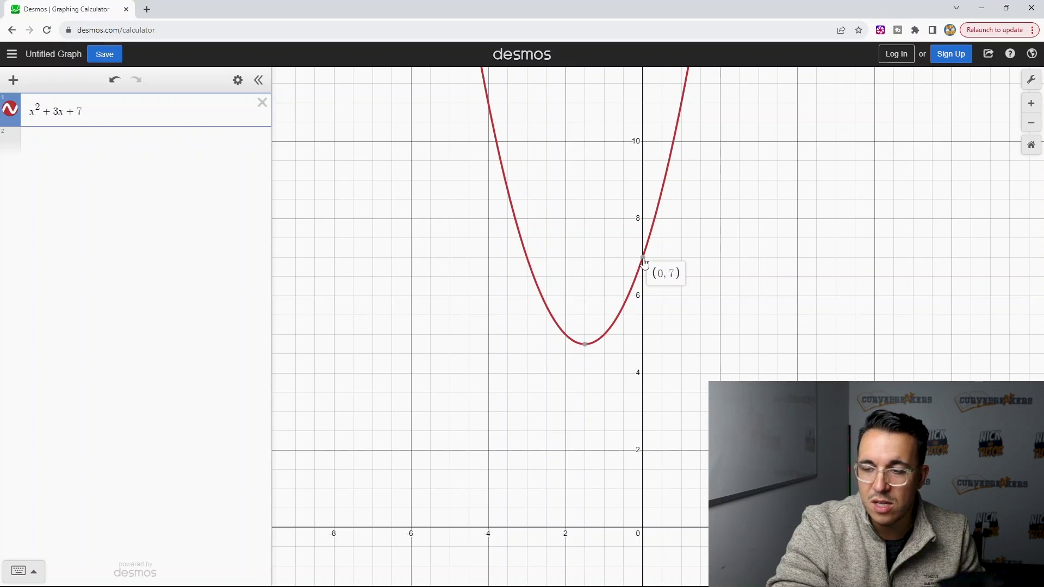
# Edit the expression to x² − 3x − 7
pyautogui.click(49, 112)
pyautogui.press('BackSpace')
pyautogui.write('-')
pyautogui.click(100, 110)
pyautogui.press('BackSpace')
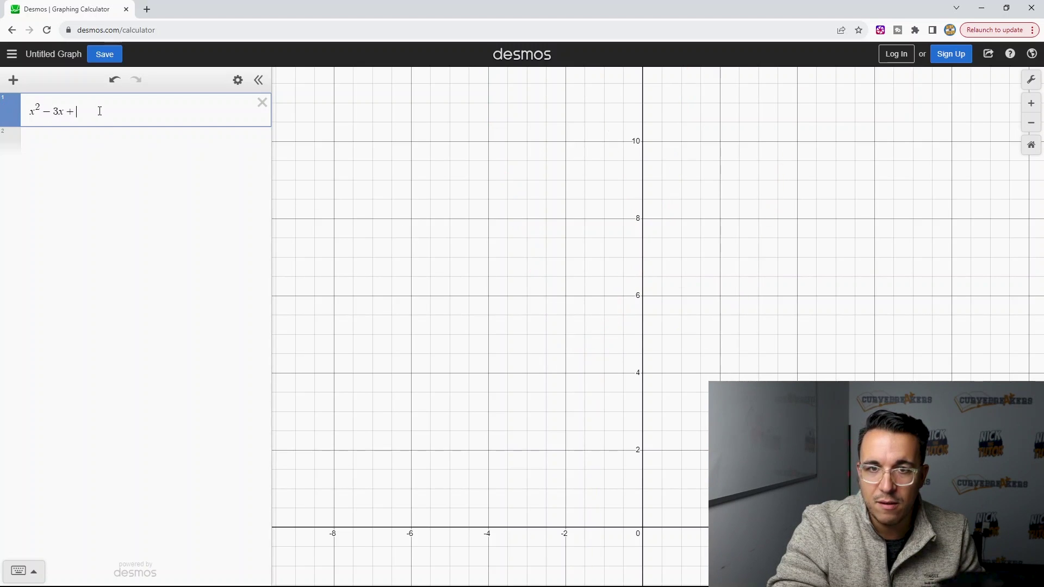
pyautogui.press('BackSpace')
pyautogui.write('-7')
# Pin x-intercepts −1.541 and 4.541, y-intercept (0, −7) and vertex (1.5, −9.25)
pyautogui.scroll(-1, 440, 225)
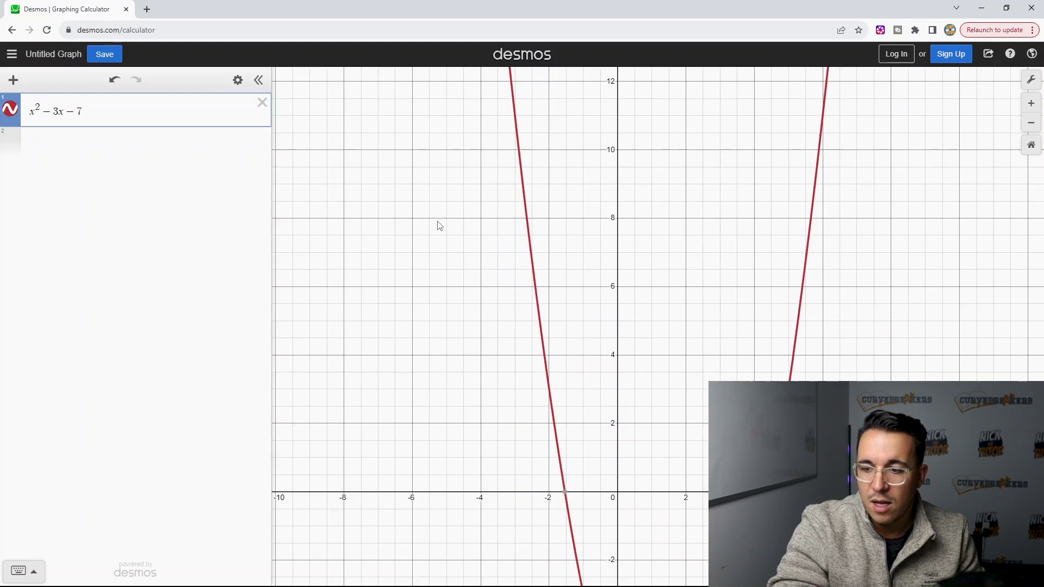
pyautogui.scroll(-3, 597, 319)
pyautogui.moveTo(613, 428); pyautogui.dragTo(535, 304)
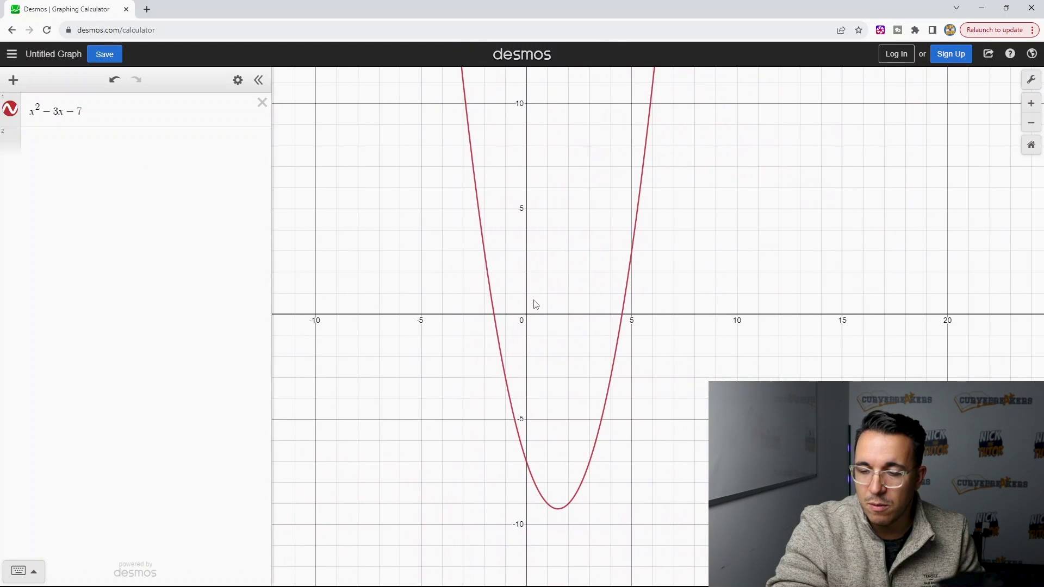
pyautogui.click(493, 314)
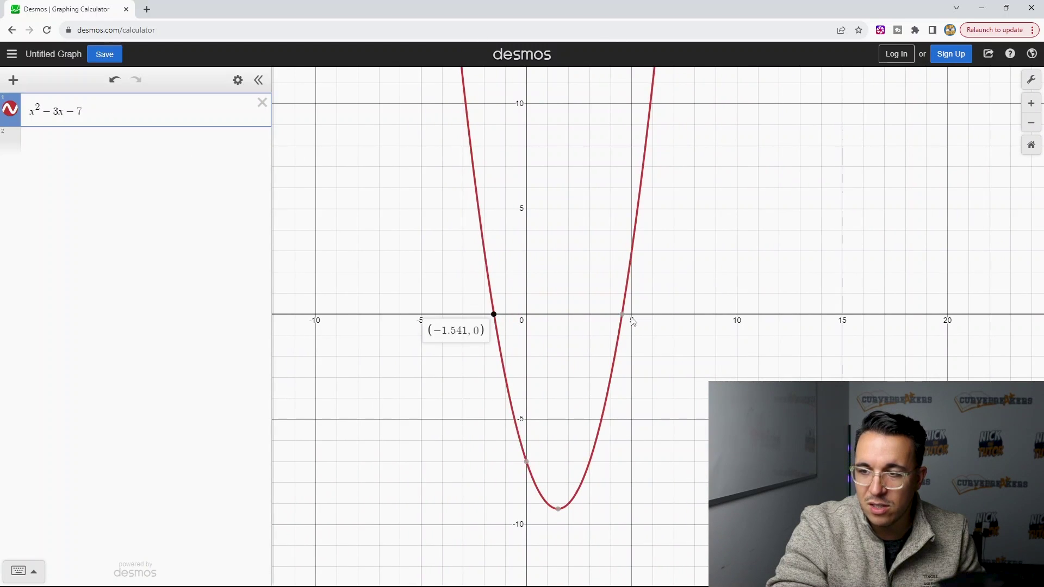
pyautogui.click(622, 315)
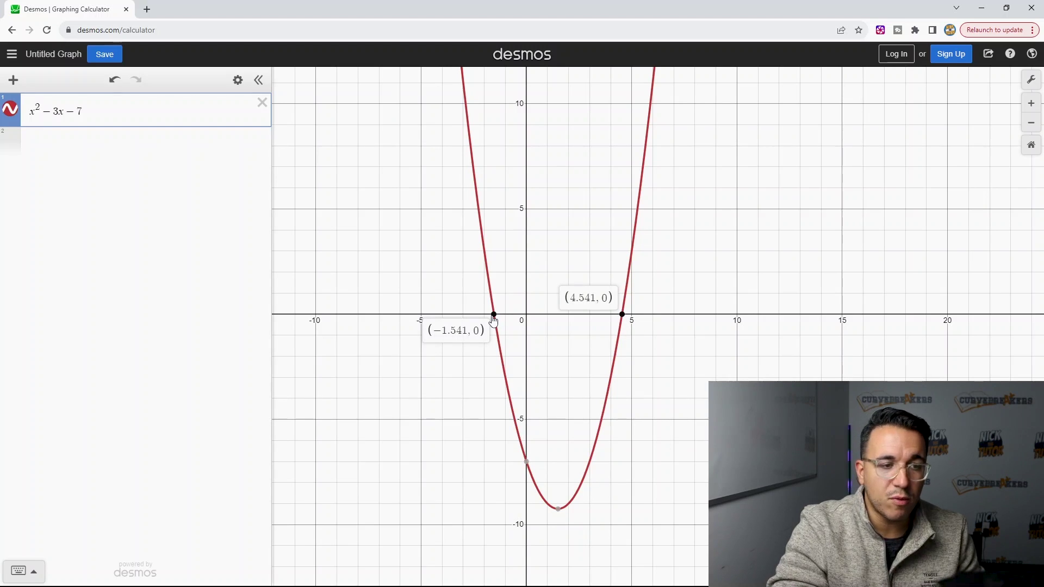
pyautogui.click(526, 461)
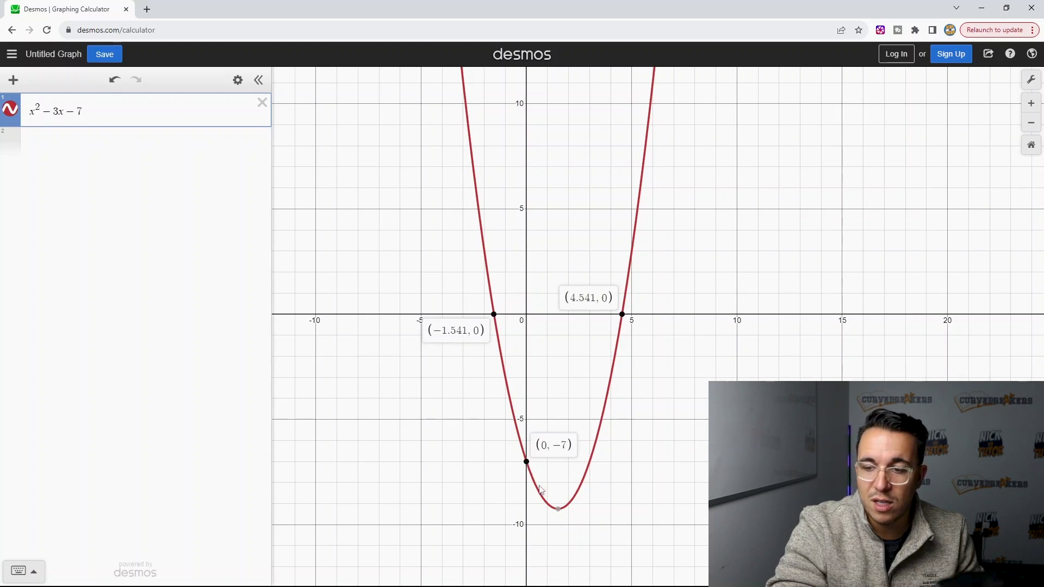
pyautogui.click(558, 509)
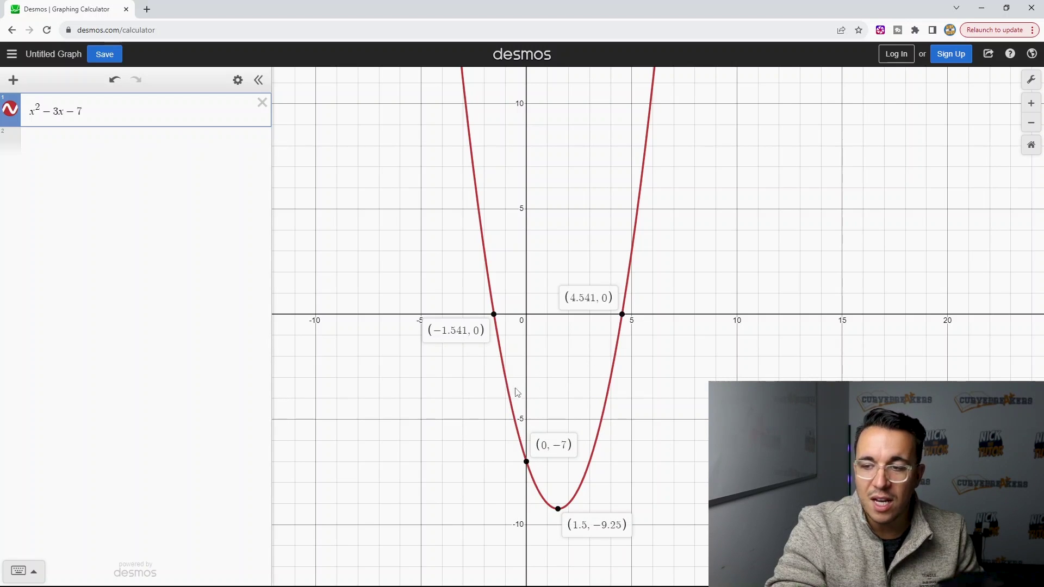
pyautogui.moveTo(577, 359); pyautogui.dragTo(554, 305)
pyautogui.scroll(-1, 554, 305)
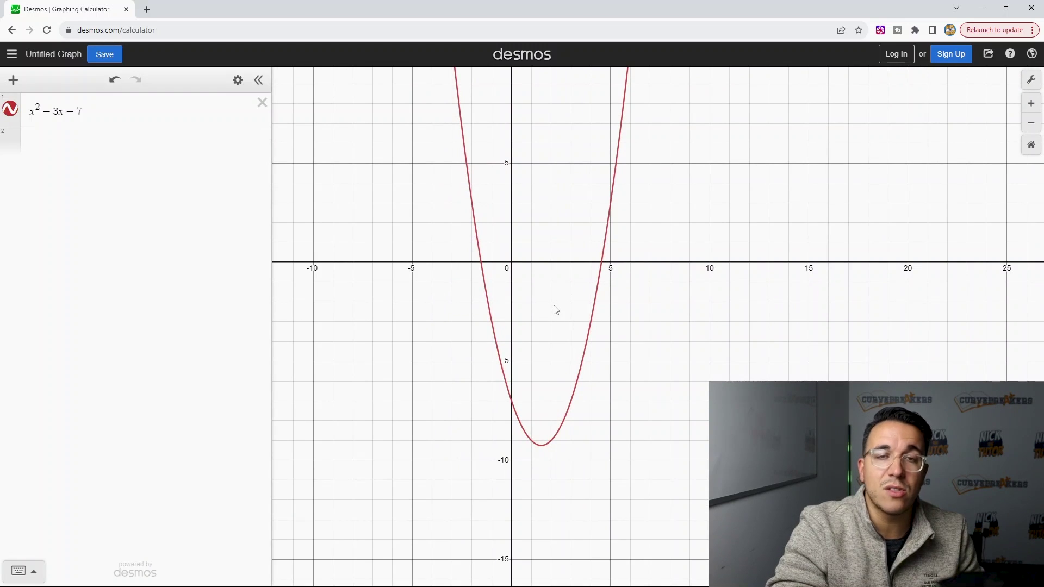
# Add y = −5, pin its intersections (−0.562, −5) and (3.562, −5), then slide it to −1.9
pyautogui.click(37, 141)
pyautogui.write('y')
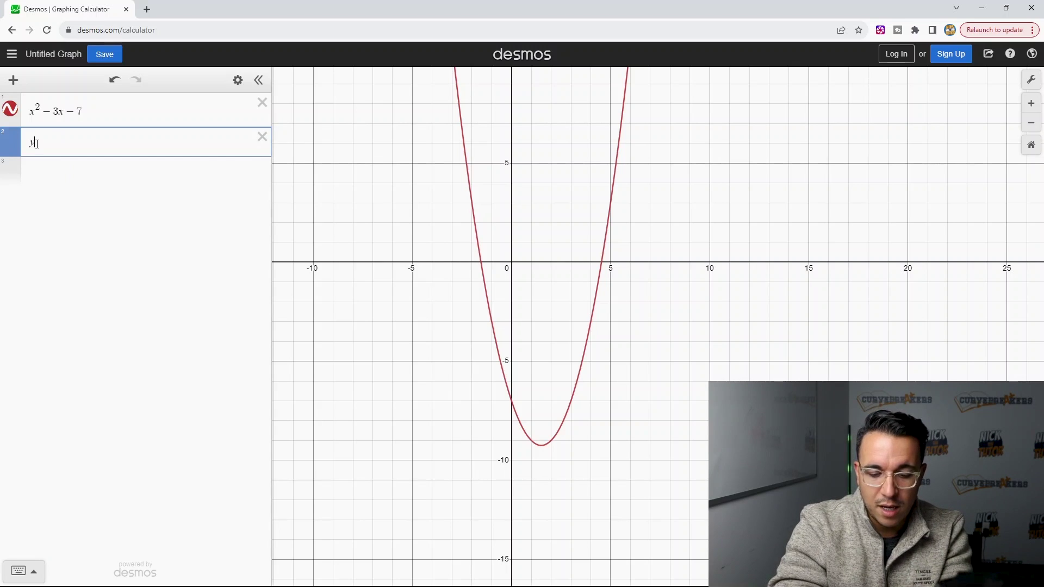
pyautogui.write('=-5')
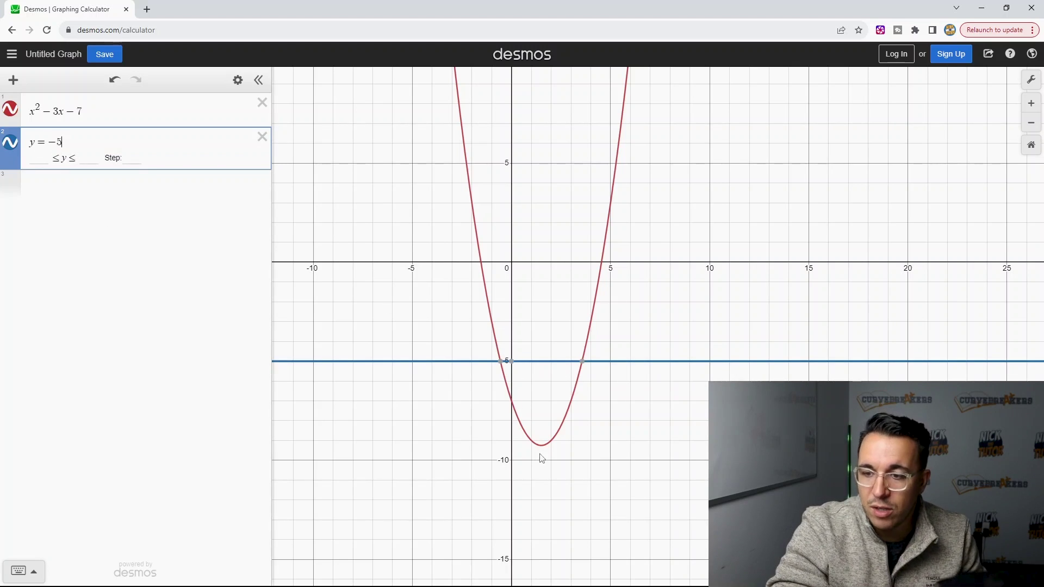
pyautogui.click(501, 362)
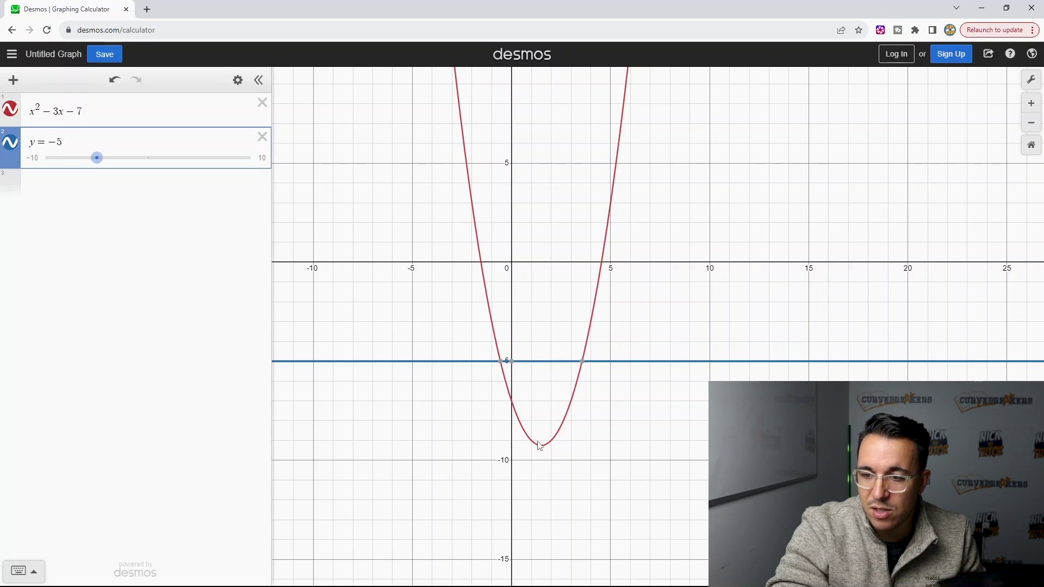
pyautogui.click(582, 362)
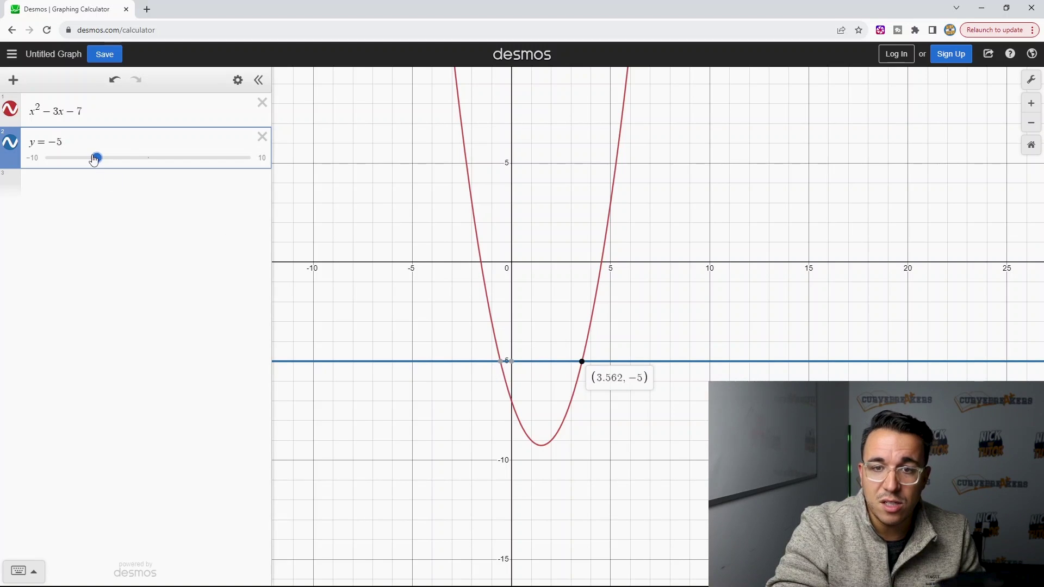
pyautogui.moveTo(94, 159); pyautogui.dragTo(152, 167)
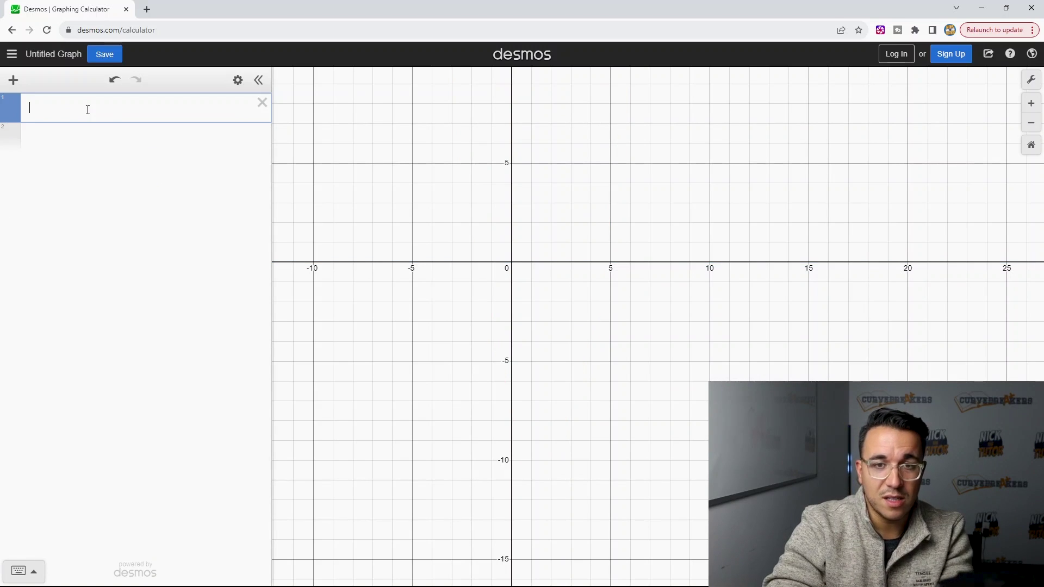
pyautogui.write('mean(')
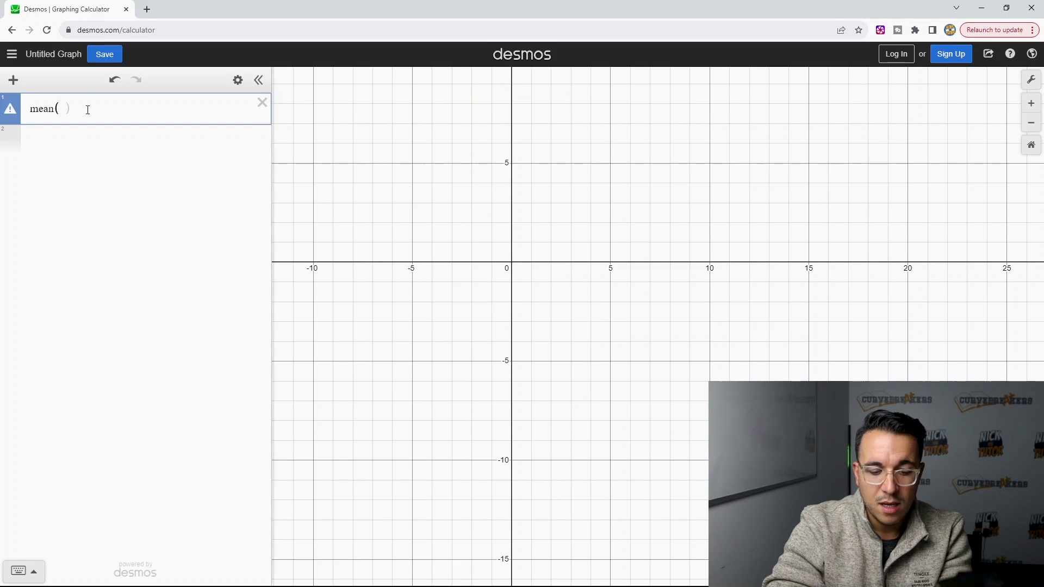
pyautogui.write('3,5,7,9')
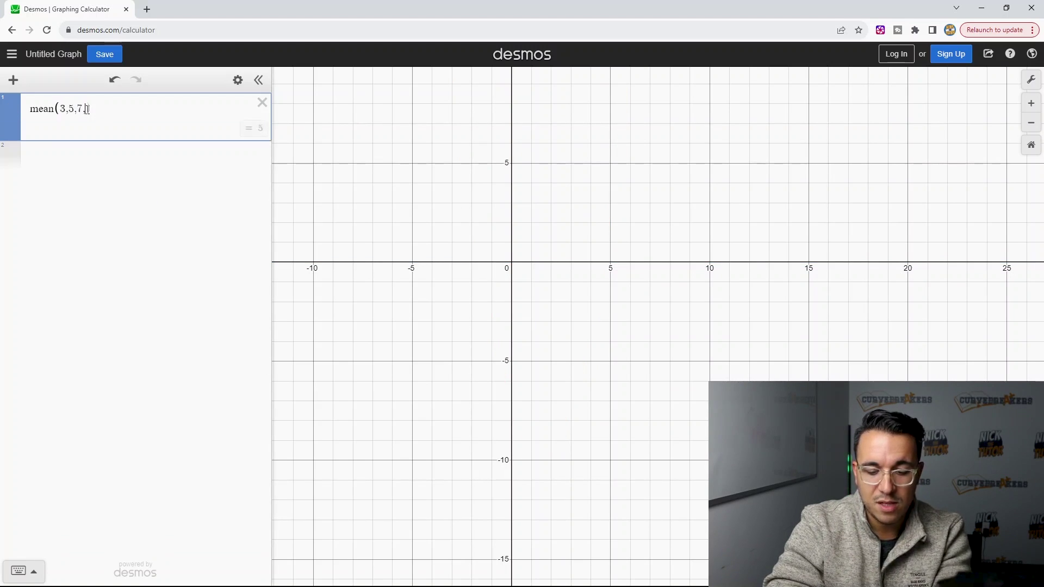
pyautogui.write(',12')
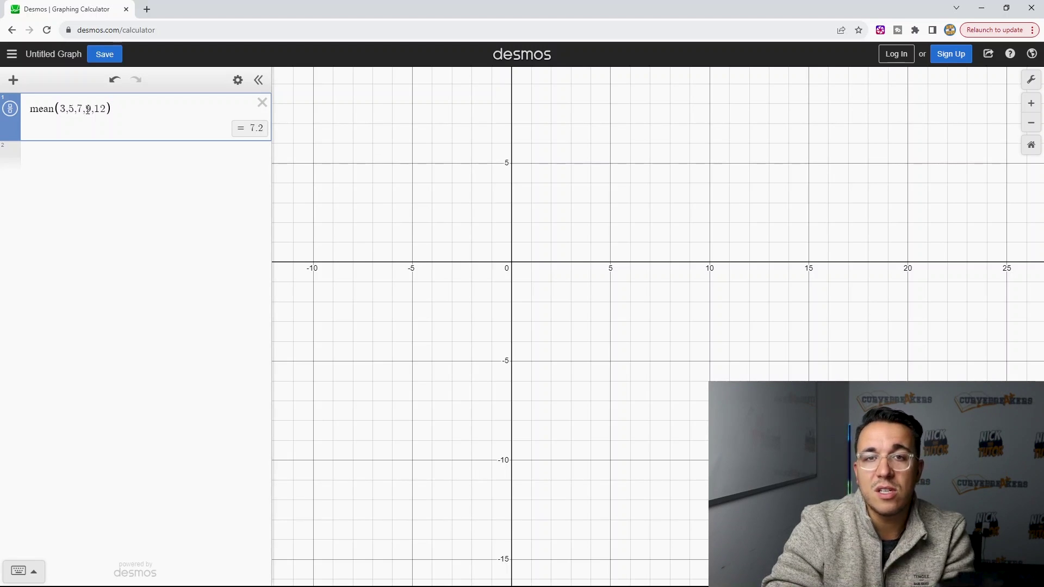
pyautogui.hotkey('ctrl', 'a')
pyautogui.press('BackSpace')
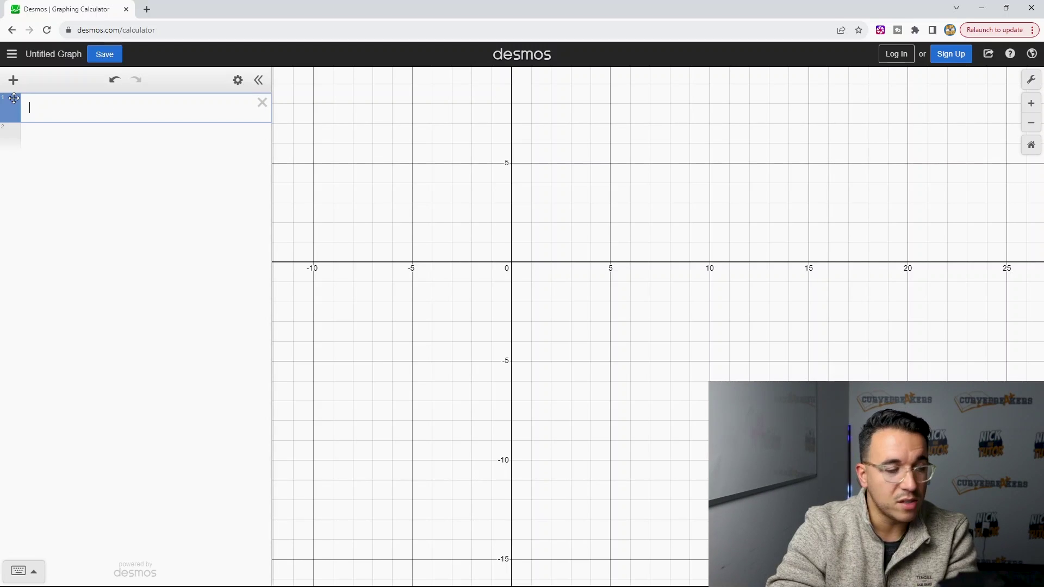
# Enter the inequalities y > −x + 3 and y < 2x + 5, then zoom out to see their overlap
pyautogui.write('s')
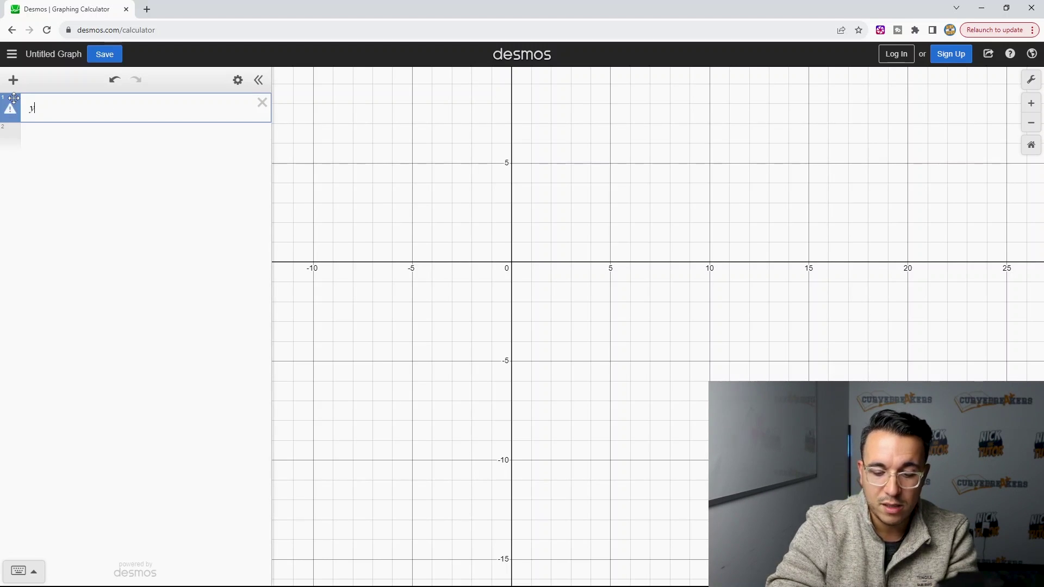
pyautogui.write('>')
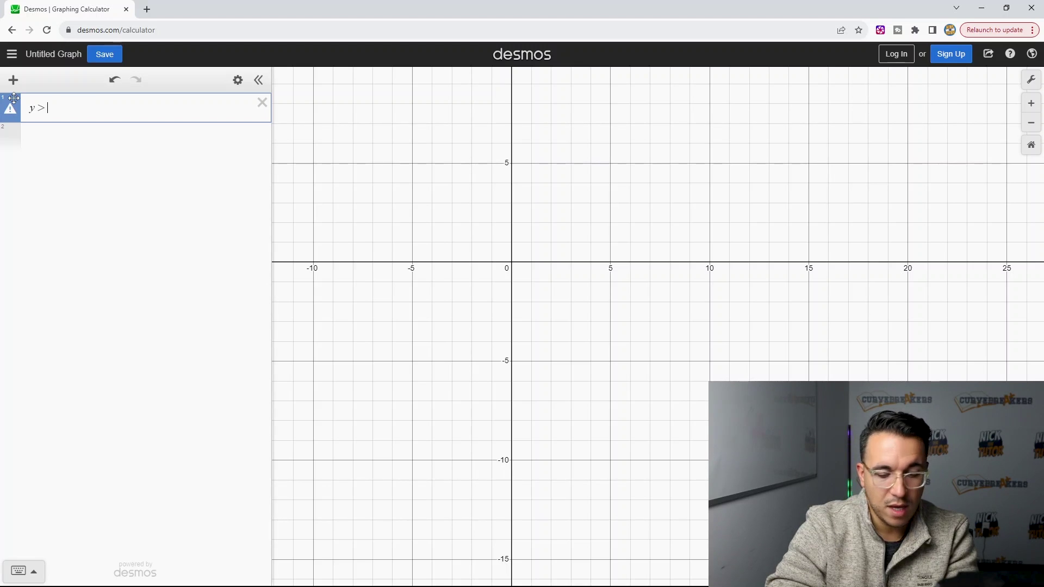
pyautogui.write('-x+3')
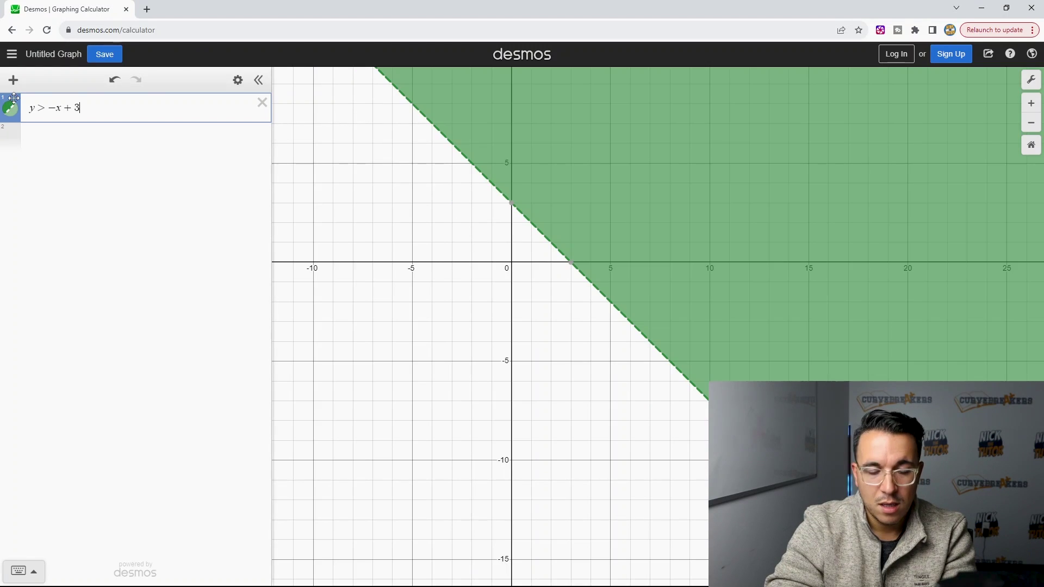
pyautogui.press('Return')
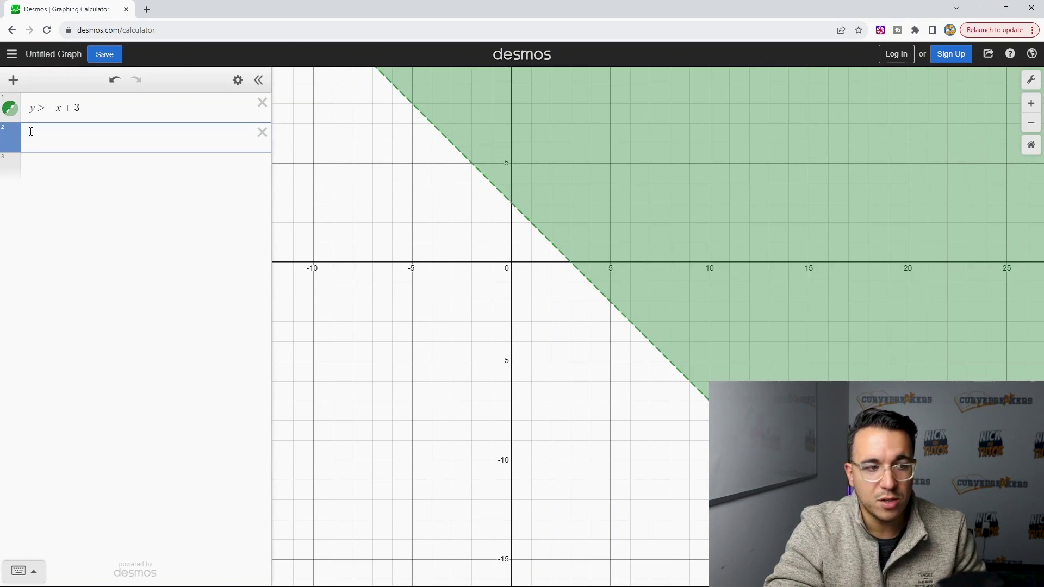
pyautogui.write('y ')
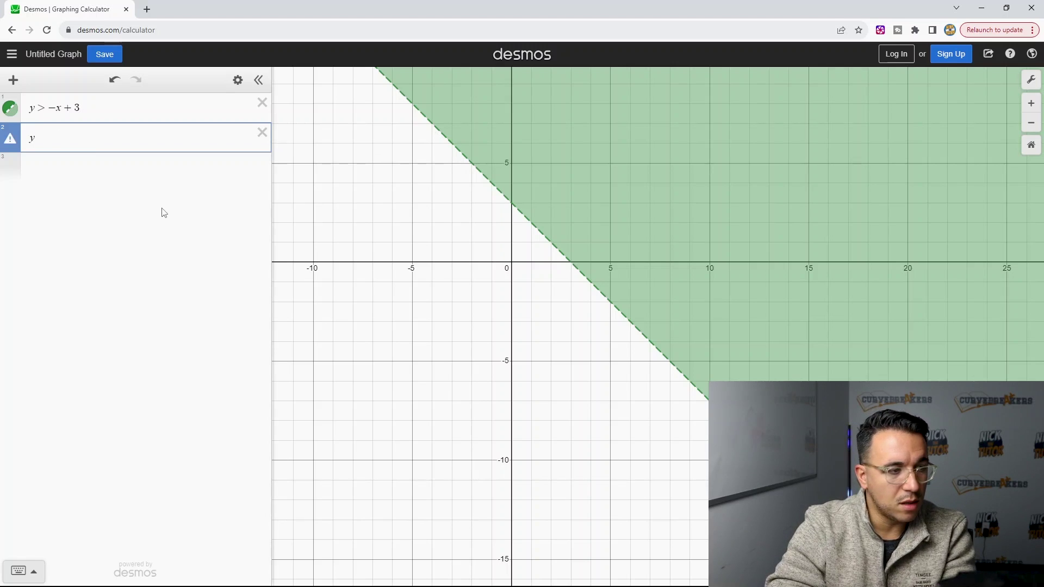
pyautogui.write('< 2x + 5')
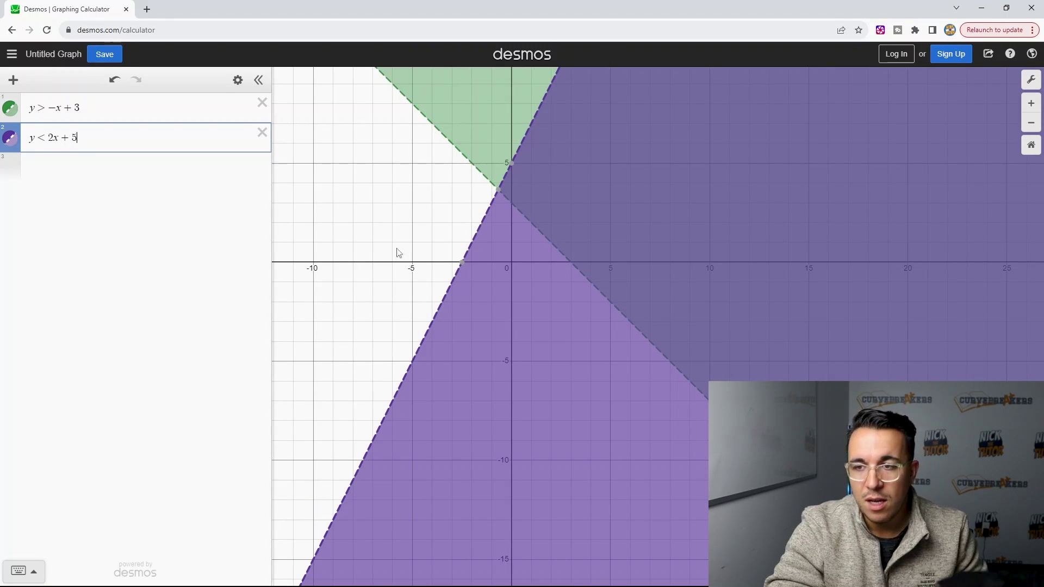
pyautogui.scroll(-5, 556, 280)
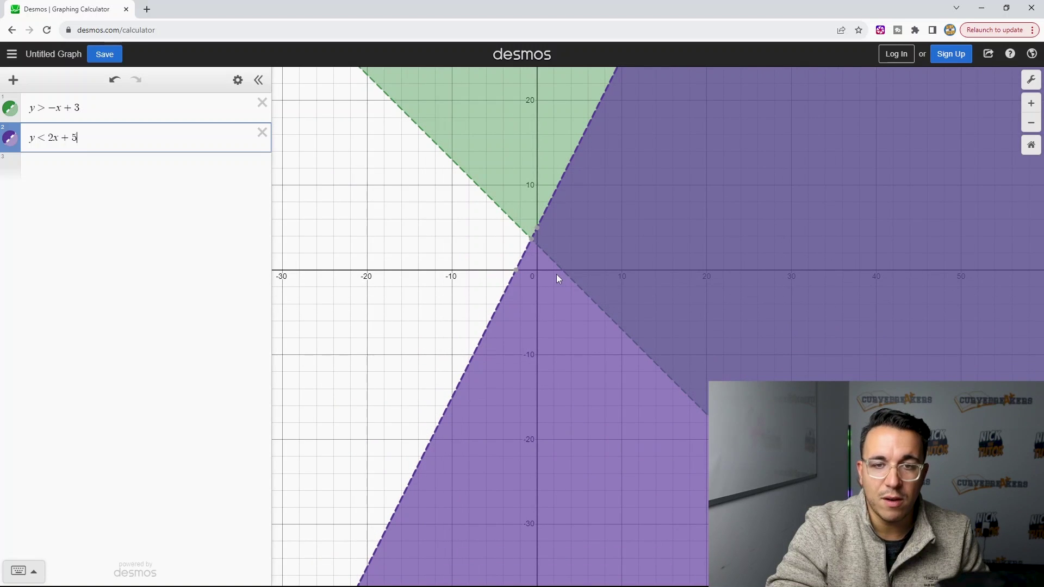
pyautogui.scroll(-2, 556, 275)
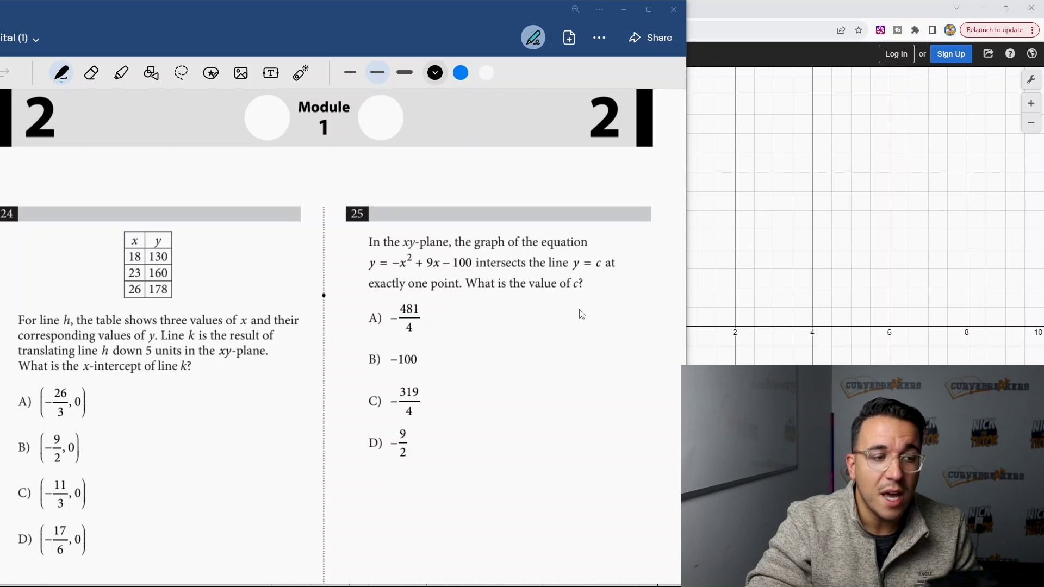
# Pan and zoom to the parabola's peak and reveal its vertex label (4.5, −79.75)
pyautogui.click(795, 320)
pyautogui.moveTo(676, 281); pyautogui.dragTo(493, 280)
pyautogui.scroll(-5, 536, 468)
pyautogui.scroll(-10, 539, 453)
pyautogui.scroll(6, 494, 280)
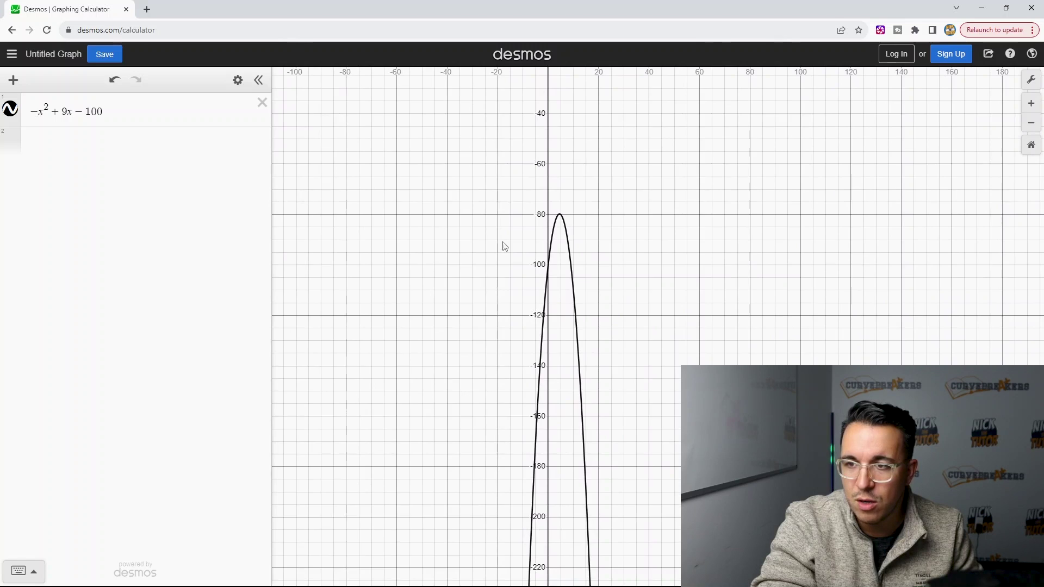
pyautogui.moveTo(501, 244); pyautogui.dragTo(459, 319)
pyautogui.scroll(4, 414, 342)
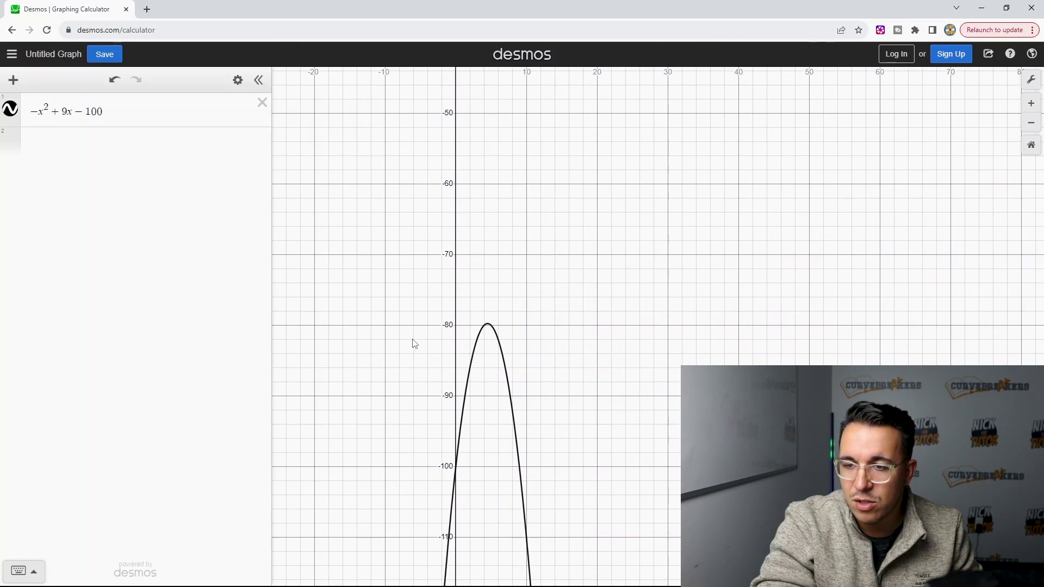
pyautogui.click(534, 320)
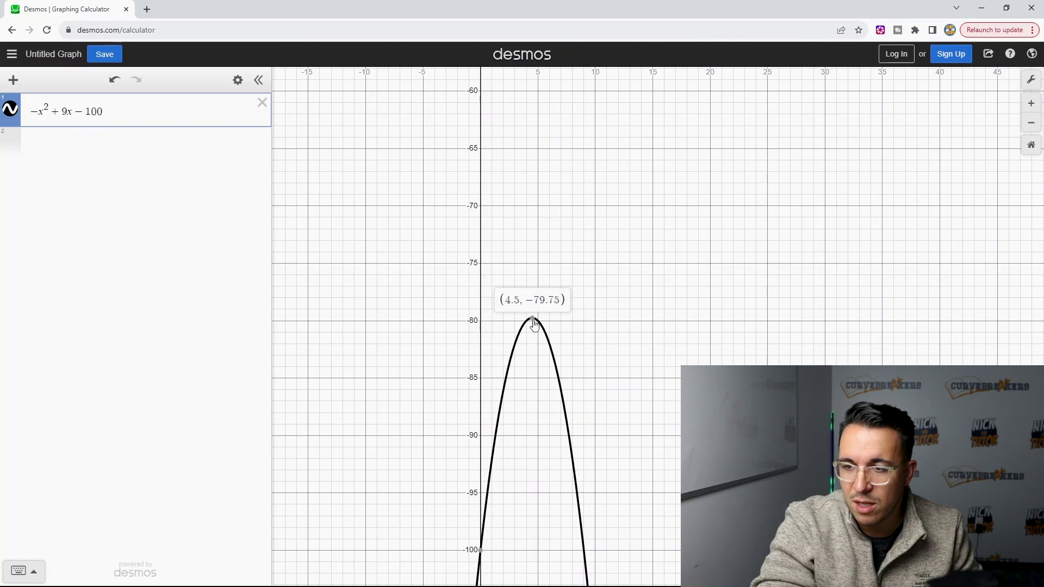
pyautogui.scroll(3, 465, 326)
pyautogui.moveTo(568, 318)
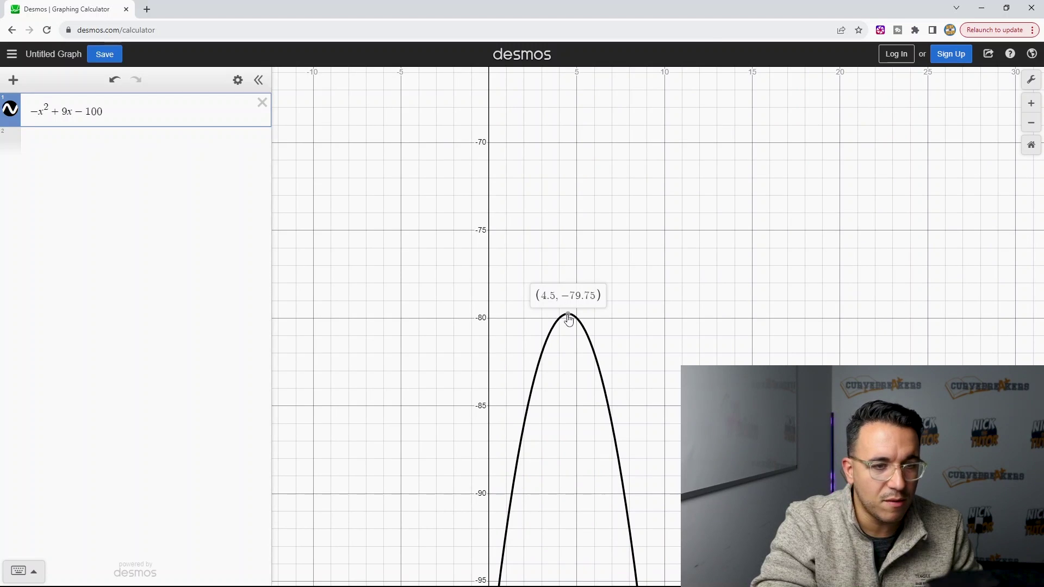
# Add the line y = −319/4 in row 2, touching the parabola at its vertex
pyautogui.hotkey('alt', 'Tab')
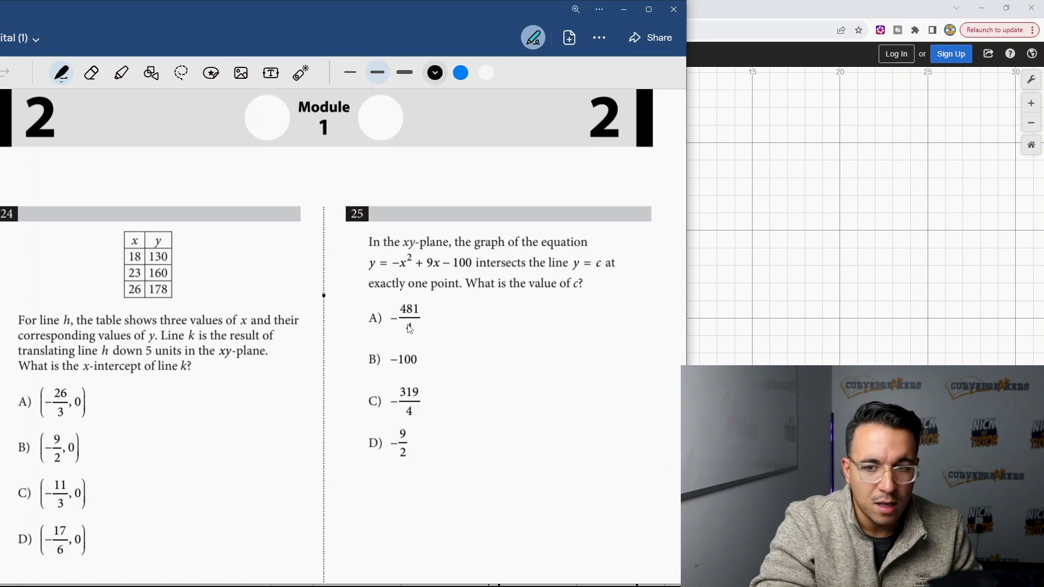
pyautogui.click(714, 304)
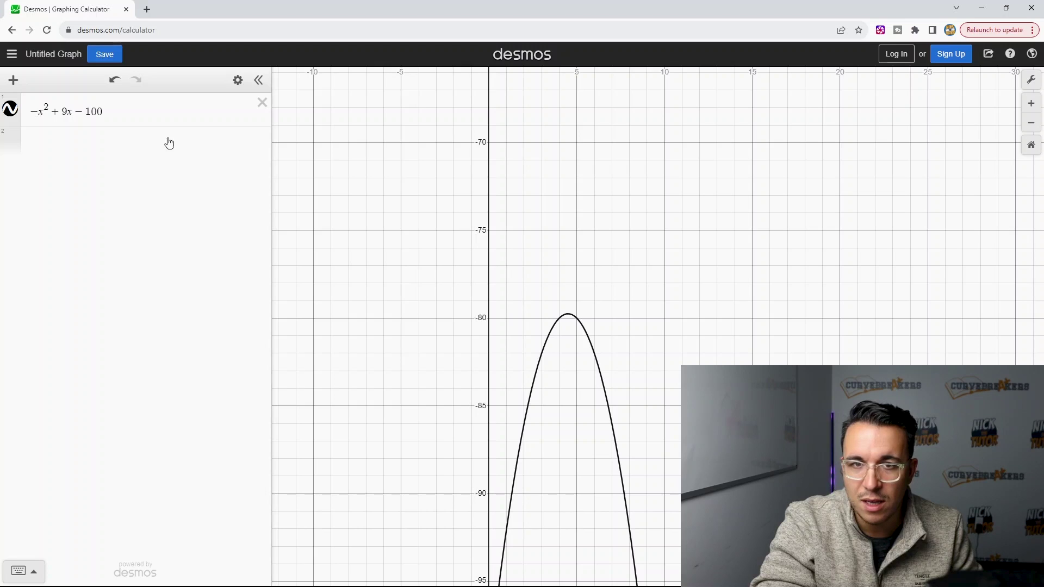
pyautogui.click(4, 142)
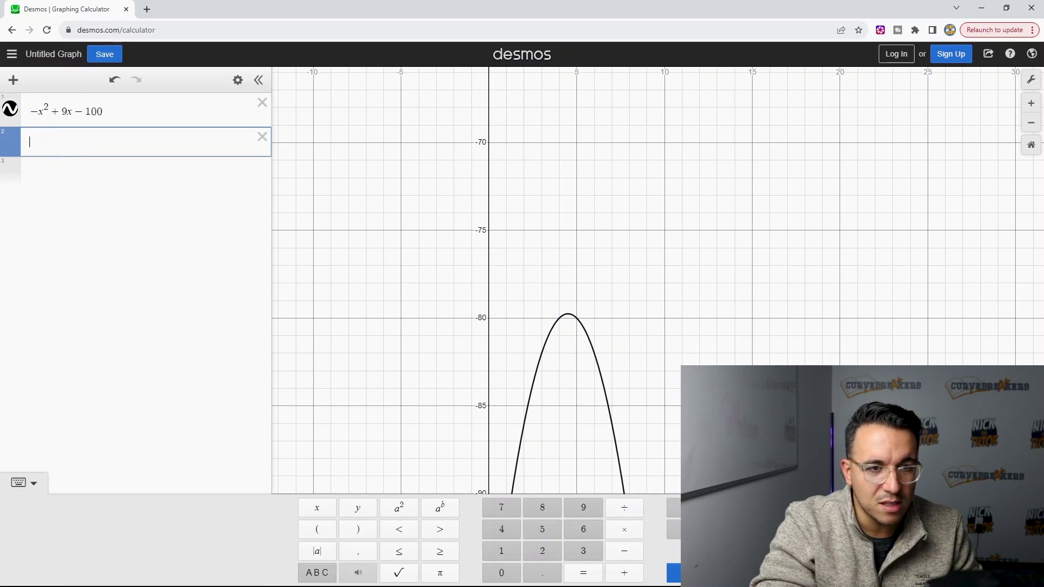
pyautogui.write('y=-(319/(4))')
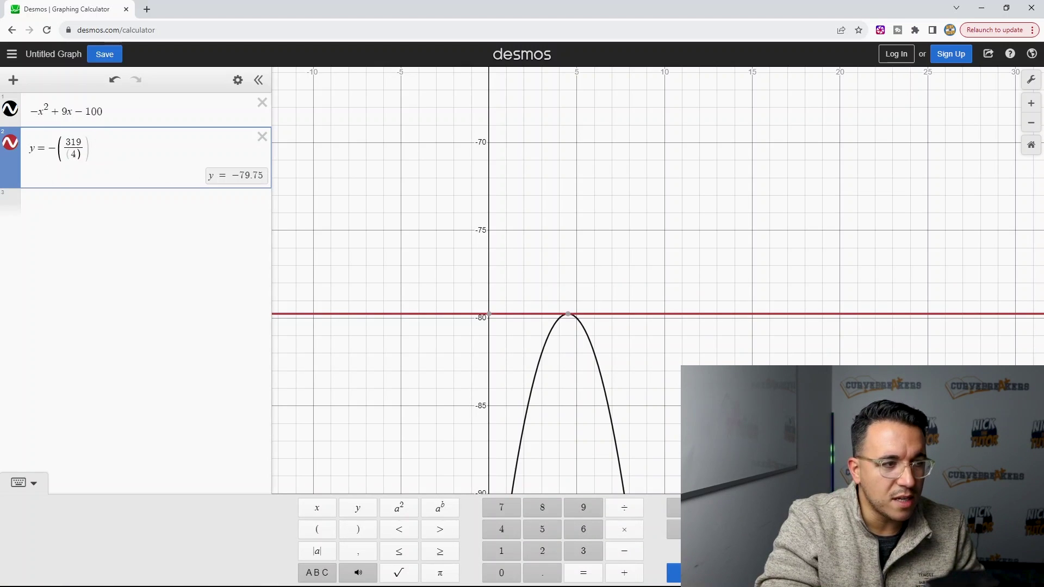
pyautogui.hotkey('alt', 'Tab')
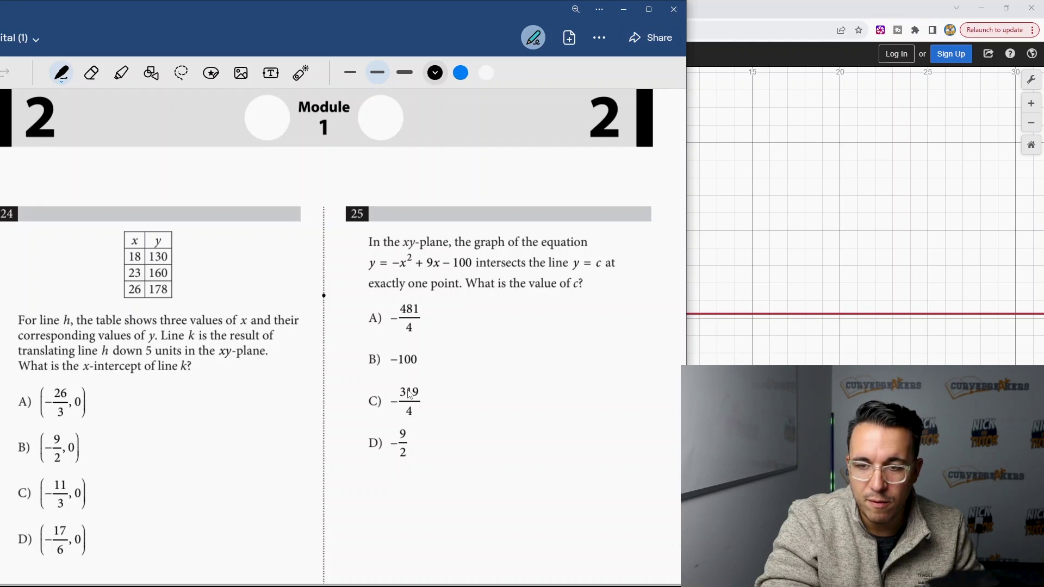
# Circle answer C (−319/4) for question 25 and cross out choices A, B and D
pyautogui.moveTo(438, 405)
pyautogui.mouseDown()
pyautogui.moveTo(397, 421)
pyautogui.moveTo(362, 401)
pyautogui.moveTo(404, 369)
pyautogui.moveTo(429, 393)
pyautogui.mouseUp()
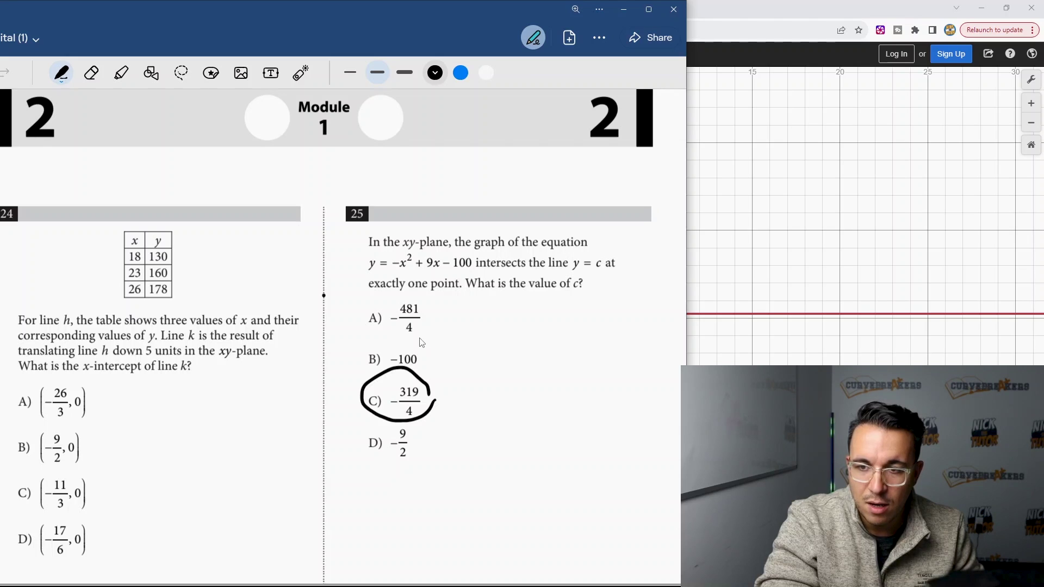
pyautogui.moveTo(417, 337); pyautogui.dragTo(354, 338)
pyautogui.moveTo(428, 358); pyautogui.dragTo(365, 356)
pyautogui.moveTo(422, 316); pyautogui.dragTo(360, 316)
pyautogui.moveTo(364, 438); pyautogui.dragTo(417, 444)
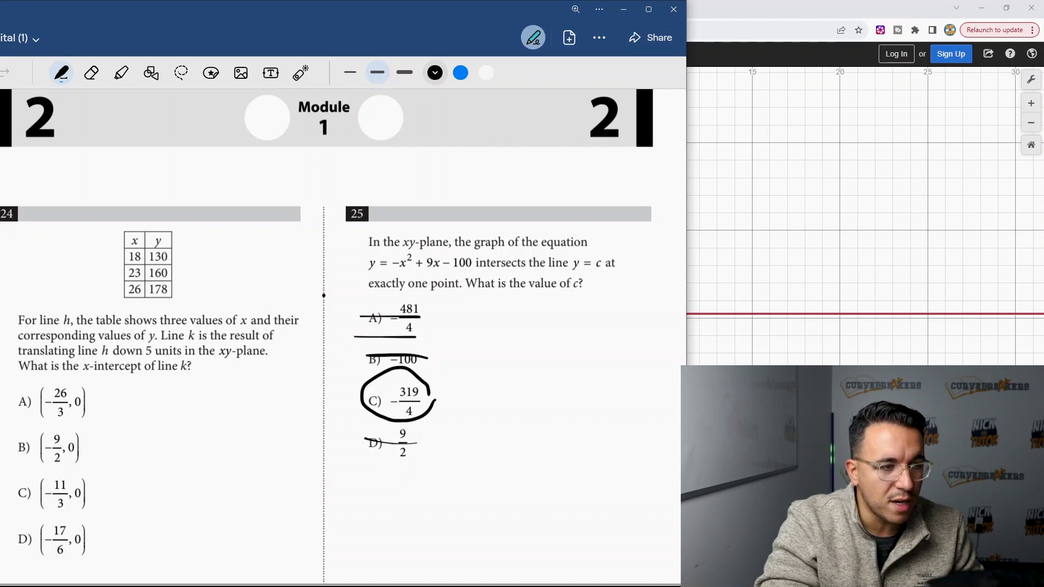
pyautogui.hotkey('alt', 'Tab')
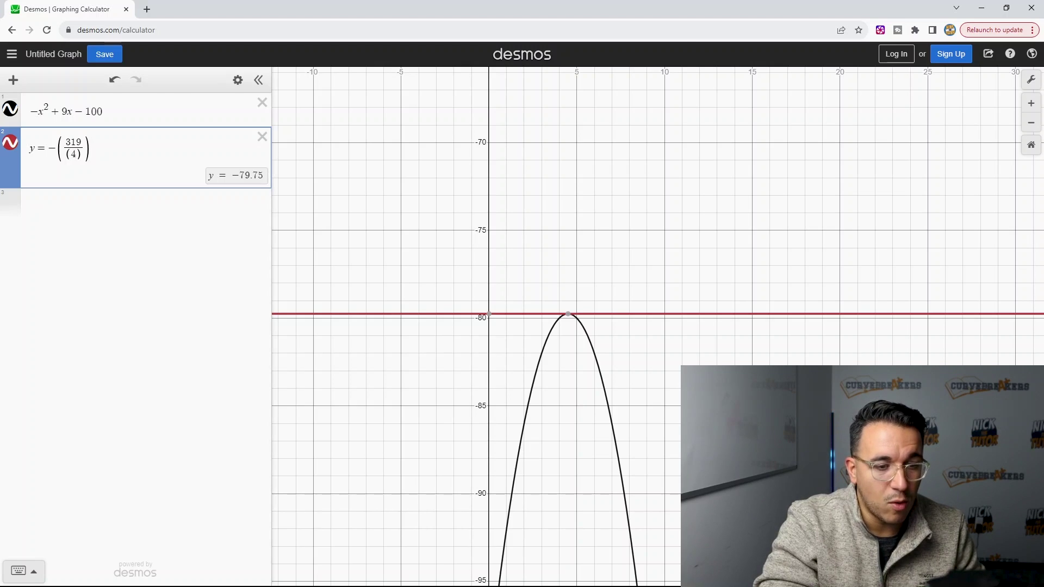
# Underline the equation (x − 5)² + (y − 3)² = 16 in question 23
pyautogui.hotkey('alt', 'Tab')
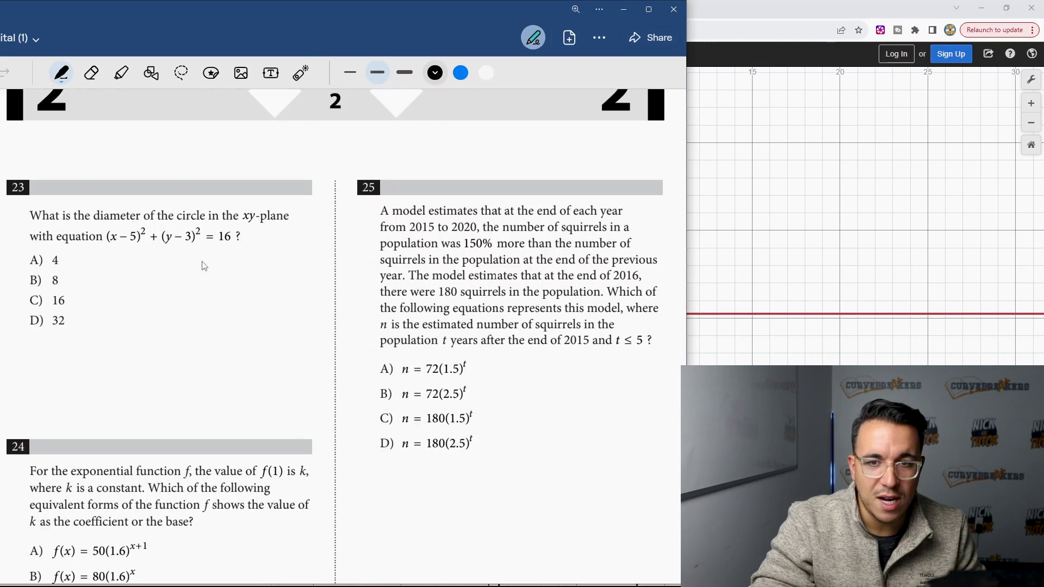
pyautogui.moveTo(107, 247); pyautogui.dragTo(235, 247)
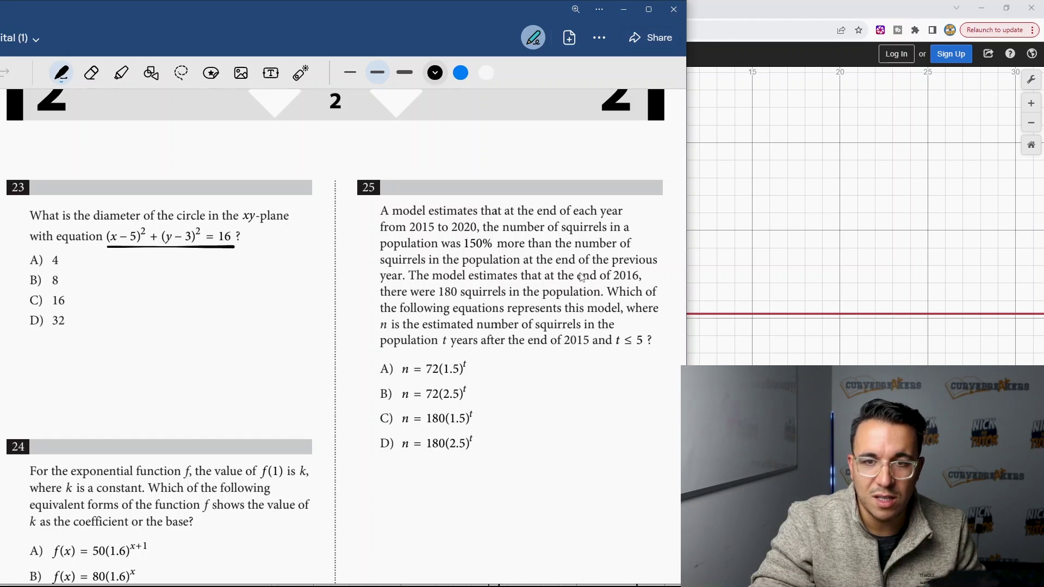
# Enter and graph the circle equation (x−5)²+(y−3)²=16 in a fresh expression row
pyautogui.click(780, 270)
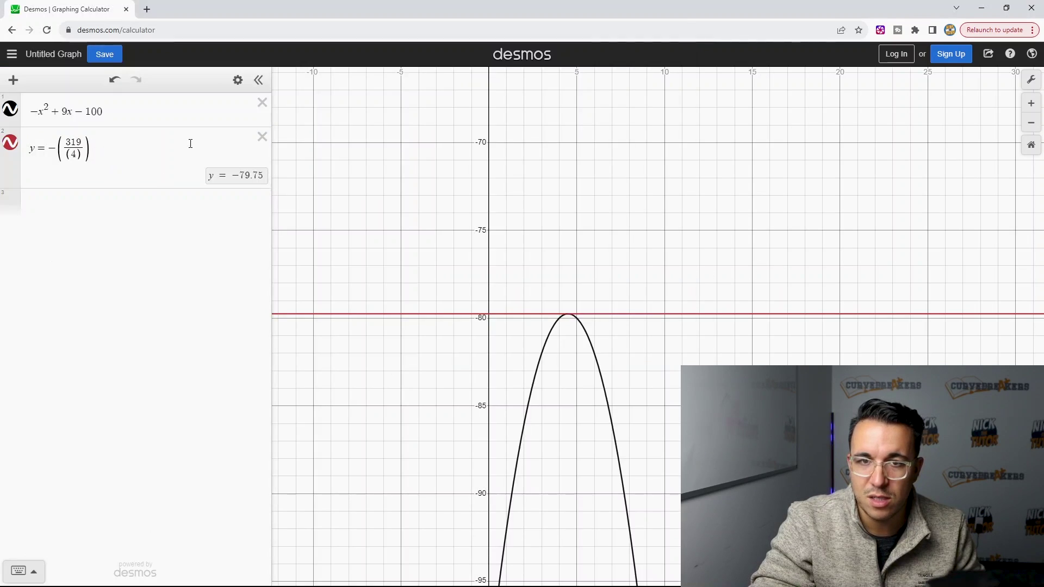
pyautogui.write('(x-5)')
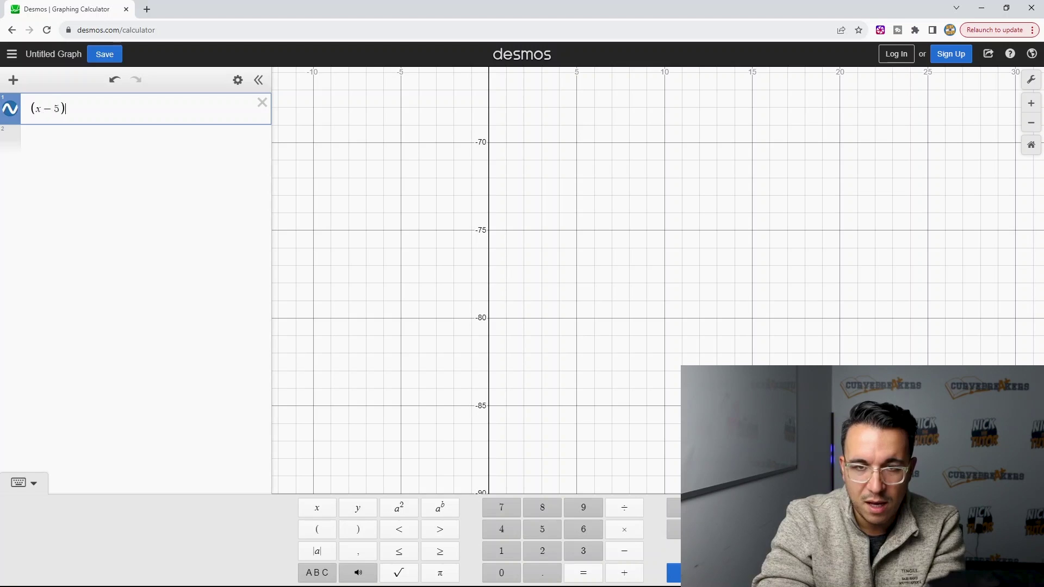
pyautogui.click(398, 508)
pyautogui.write('+')
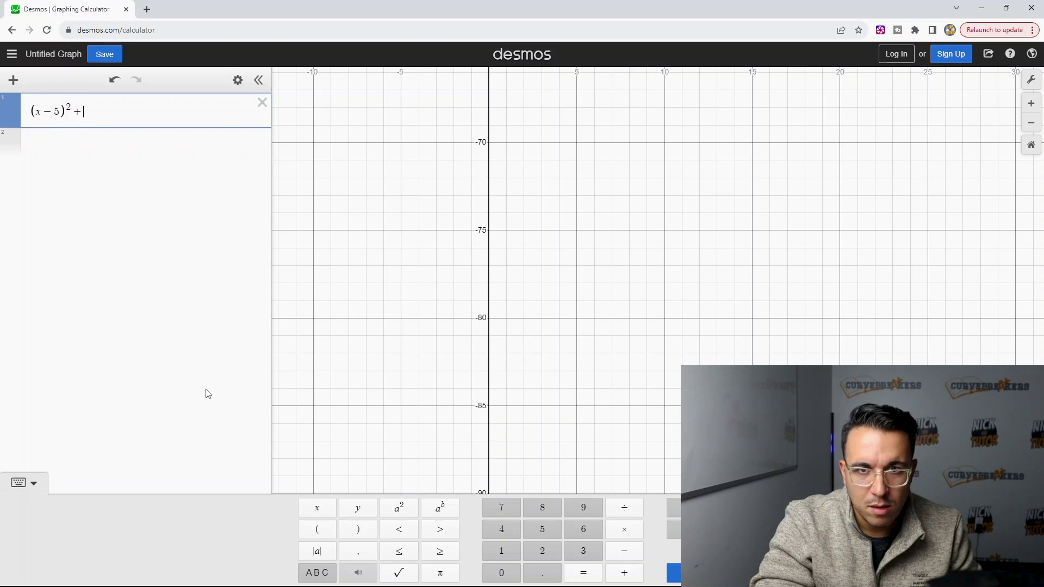
pyautogui.write('y')
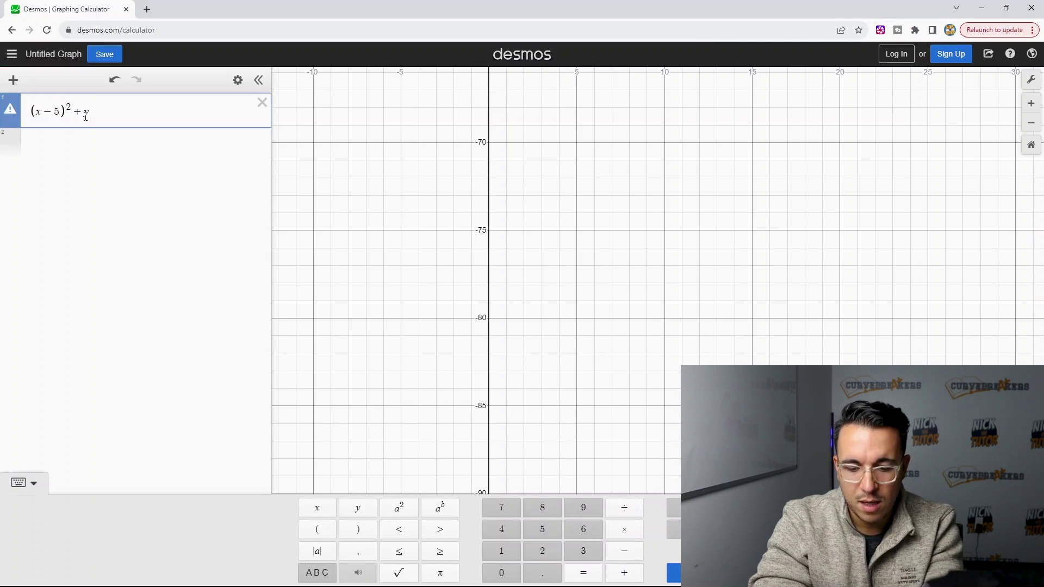
pyautogui.press('Left')
pyautogui.write('(')
pyautogui.press('Right')
pyautogui.write('-')
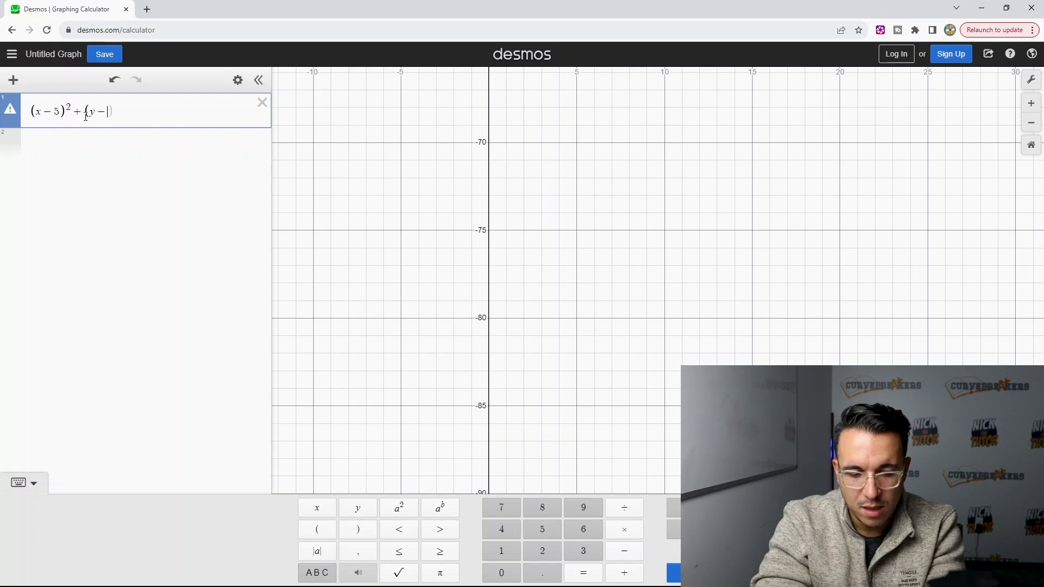
pyautogui.write('3')
pyautogui.press('Right')
pyautogui.write('^2')
pyautogui.press('Right')
pyautogui.write('=')
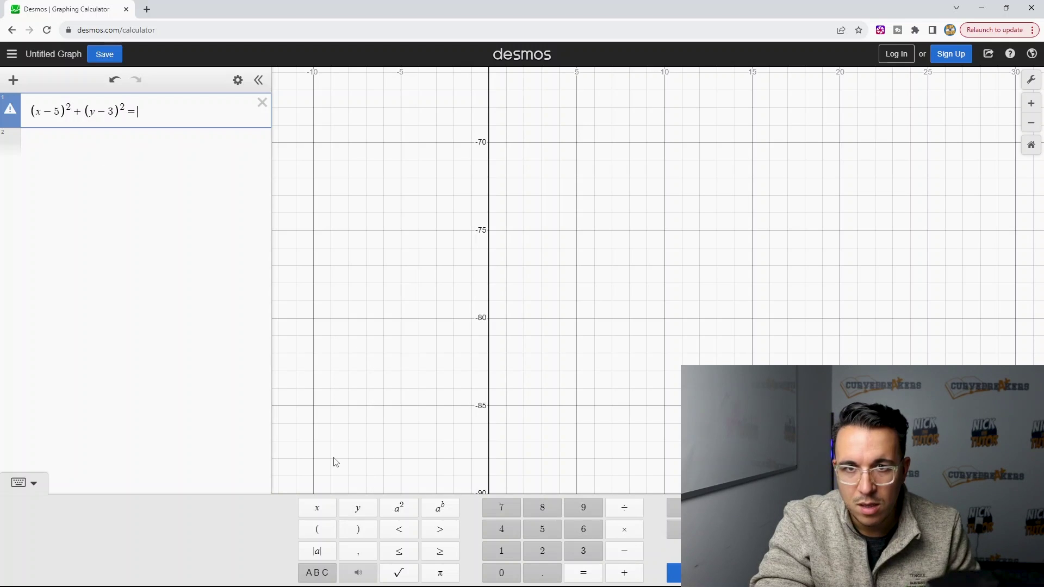
pyautogui.write('16')
pyautogui.click(333, 461)
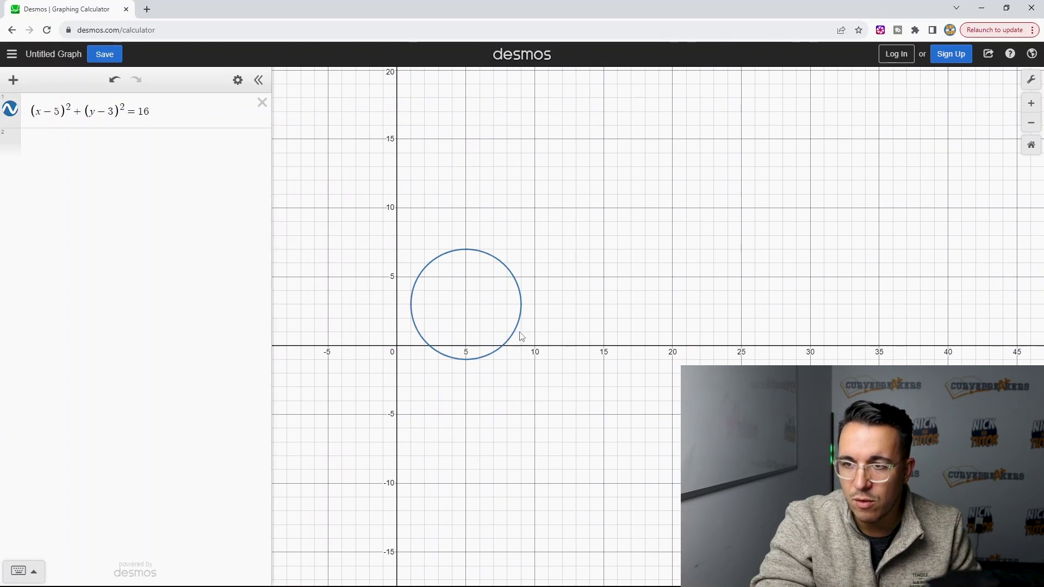
# Zoom in and select the circle to show its leftmost point at (1, 3)
pyautogui.scroll(2, 480, 341)
pyautogui.scroll(2, 480, 341)
pyautogui.click(436, 318)
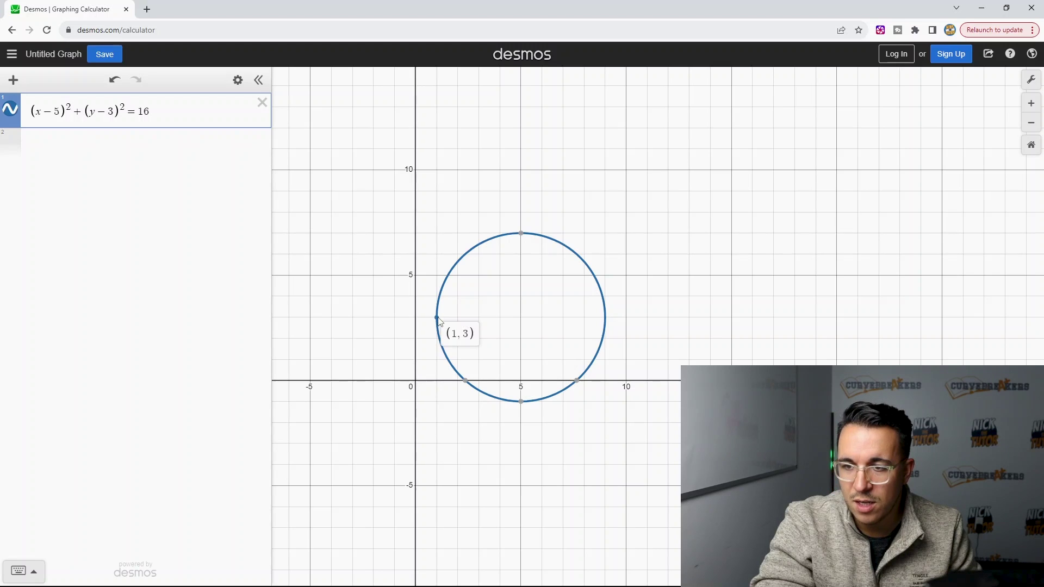
pyautogui.moveTo(605, 319)
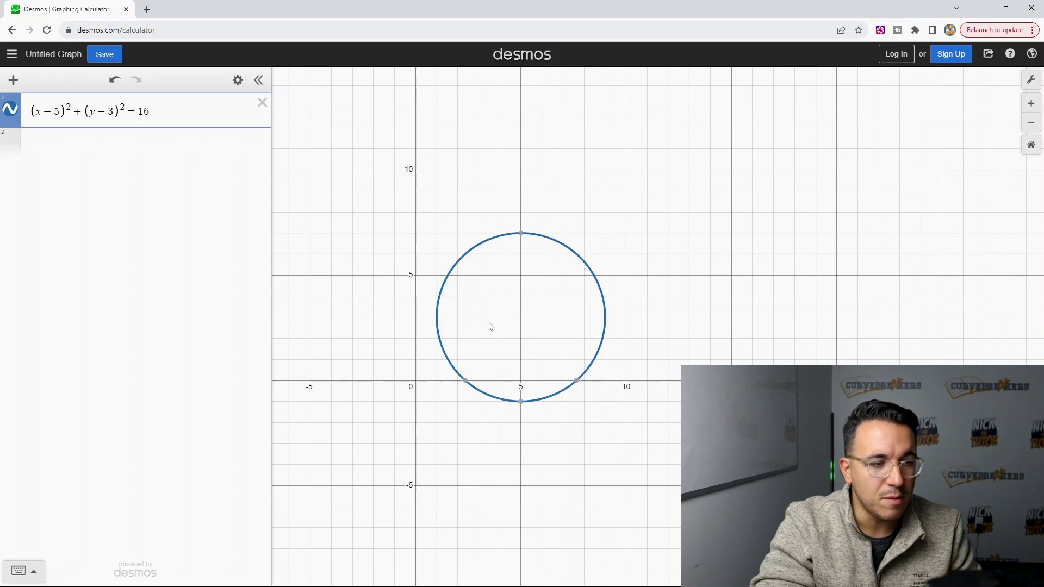
# On question 23, underline 'diameter of the', circle answer B) 8 and circle the 16
pyautogui.hotkey('alt', 'Tab')
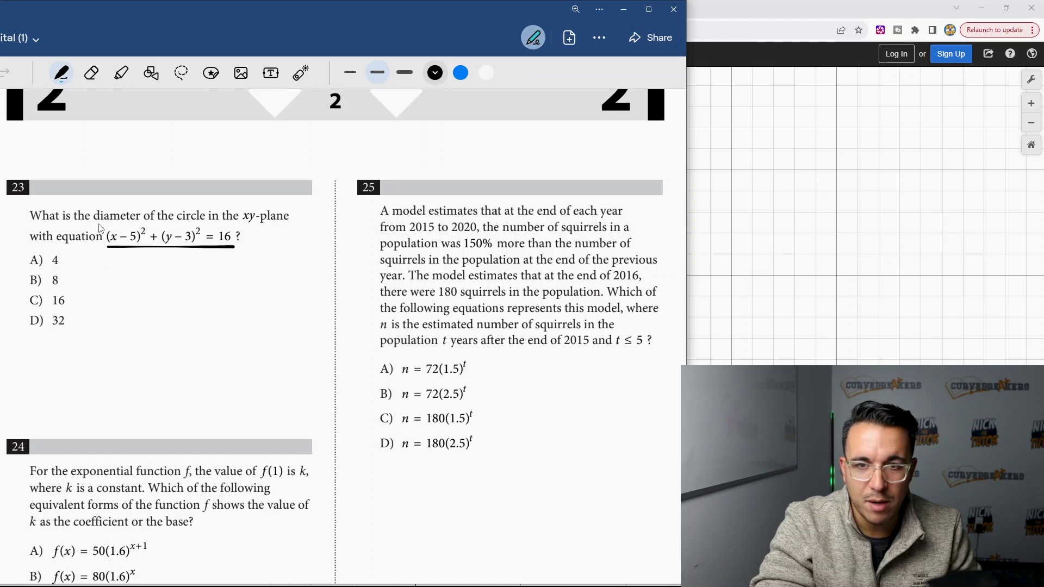
pyautogui.moveTo(99, 223); pyautogui.dragTo(166, 223)
pyautogui.moveTo(73, 293)
pyautogui.mouseDown()
pyautogui.moveTo(23, 287)
pyautogui.moveTo(58, 265)
pyautogui.moveTo(72, 292)
pyautogui.mouseUp()
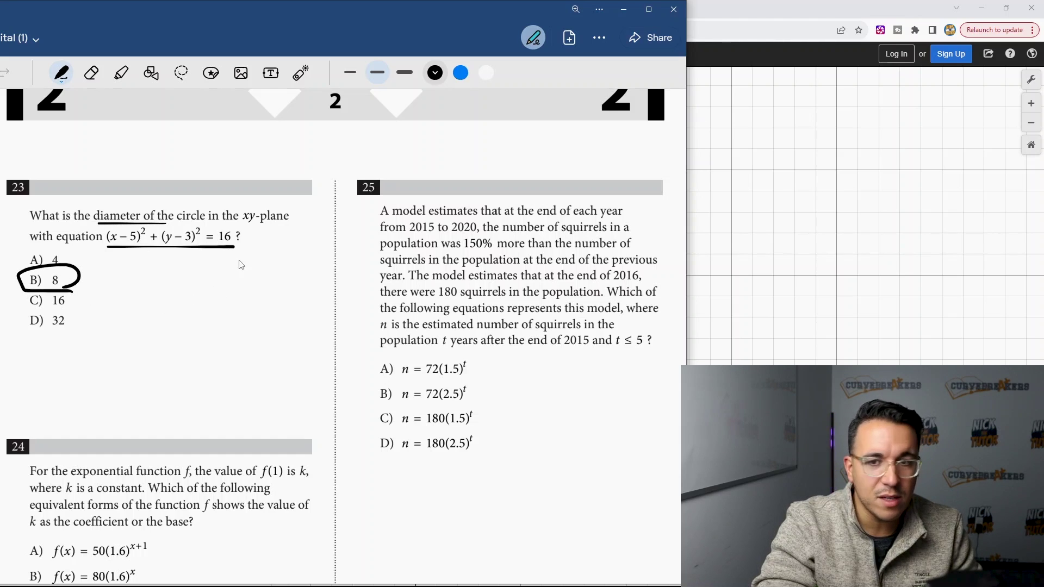
pyautogui.moveTo(233, 251)
pyautogui.mouseDown()
pyautogui.moveTo(215, 234)
pyautogui.moveTo(233, 248)
pyautogui.mouseUp()
# Handwrite the working r²=16, r=4, d=8 beside the answer choices
pyautogui.moveTo(207, 315); pyautogui.dragTo(235, 284)
pyautogui.moveTo(235, 295); pyautogui.dragTo(246, 289)
pyautogui.moveTo(238, 304); pyautogui.dragTo(259, 290)
pyautogui.moveTo(266, 261); pyautogui.dragTo(272, 273)
pyautogui.moveTo(229, 352)
pyautogui.mouseDown()
pyautogui.moveTo(238, 326)
pyautogui.moveTo(251, 324)
pyautogui.mouseUp()
pyautogui.moveTo(251, 332); pyautogui.dragTo(284, 323)
pyautogui.moveTo(248, 368); pyautogui.dragTo(241, 394)
pyautogui.moveTo(265, 363)
pyautogui.mouseDown()
pyautogui.moveTo(287, 353)
pyautogui.moveTo(288, 364)
pyautogui.moveTo(293, 346)
pyautogui.mouseUp()
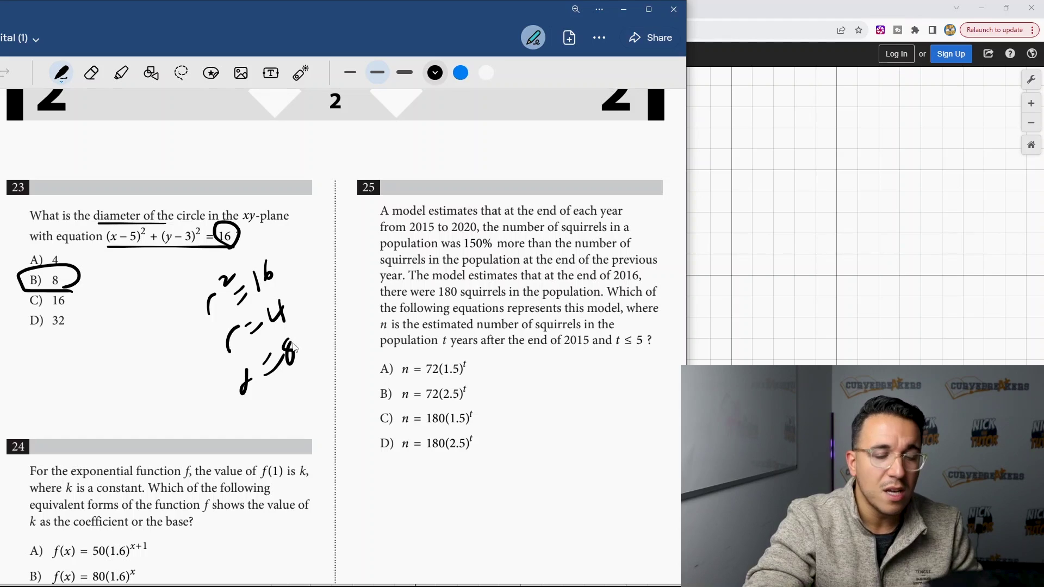
pyautogui.click(759, 271)
# Select the circle in Desmos to display its rightmost point (9, 3)
pyautogui.click(450, 325)
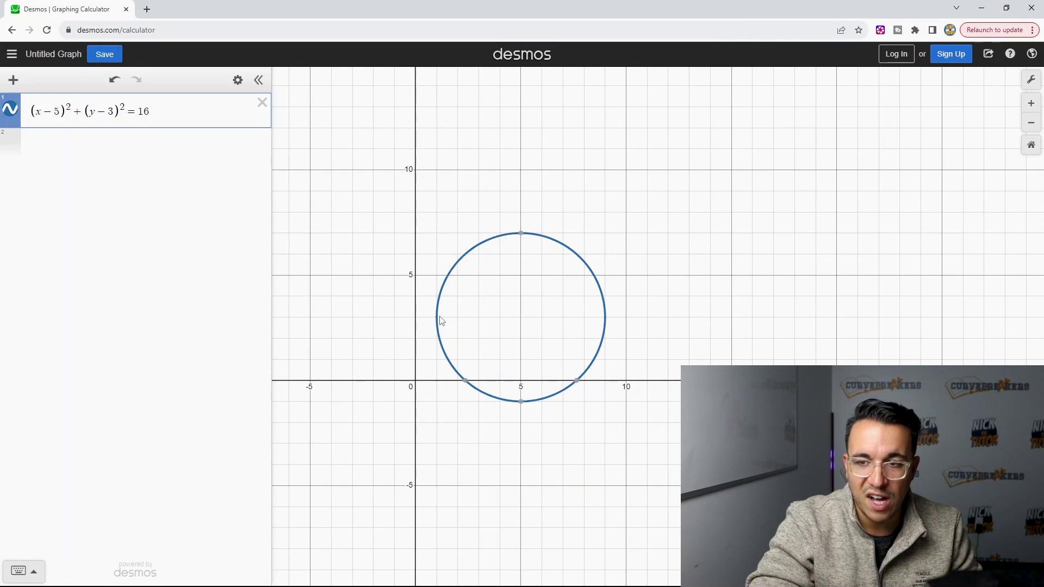